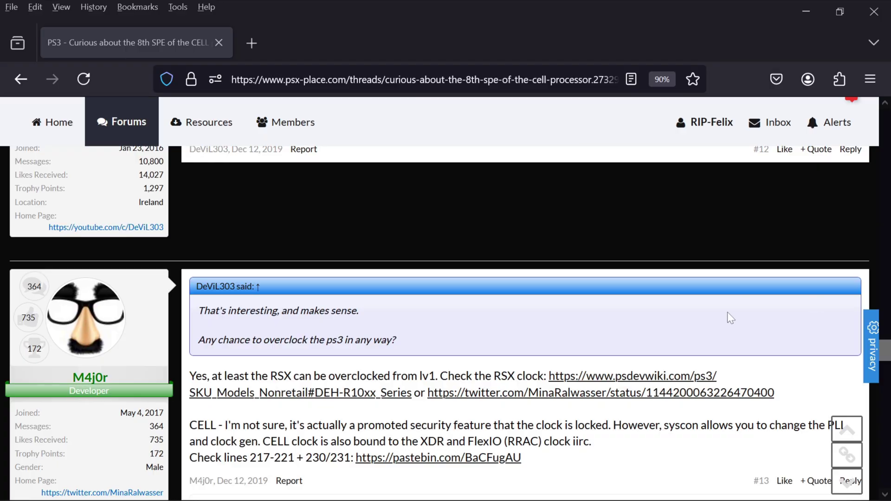
Step: Scroll through the CELL 8th SPE thread toward the Project RSX Boost link
{"action": "scroll", "coordinate": [730, 314], "scroll_direction": "up", "scroll_amount": 2}
{"action": "scroll", "coordinate": [690, 278], "scroll_direction": "down", "scroll_amount": 2}
{"action": "scroll", "coordinate": [691, 278], "scroll_direction": "down", "scroll_amount": 1}
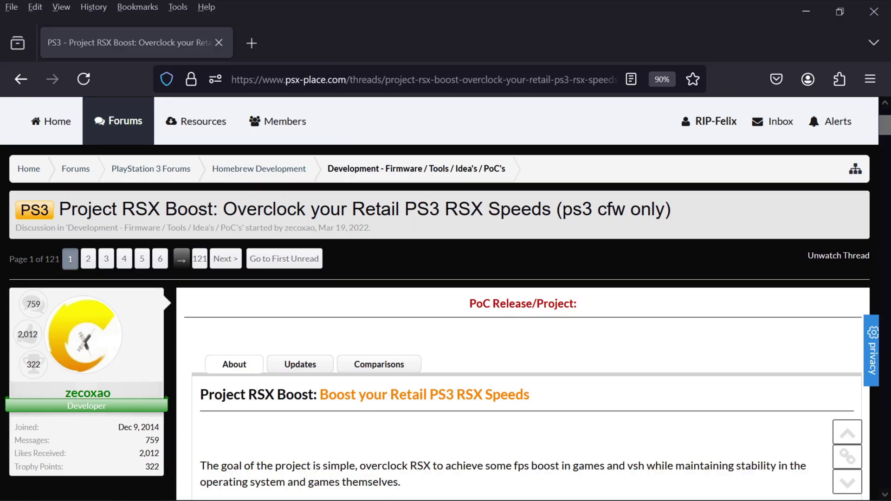
Step: Scroll down the RSX Boost thread to review its Attached Files
{"action": "scroll", "coordinate": [642, 302], "scroll_direction": "down", "scroll_amount": 6}
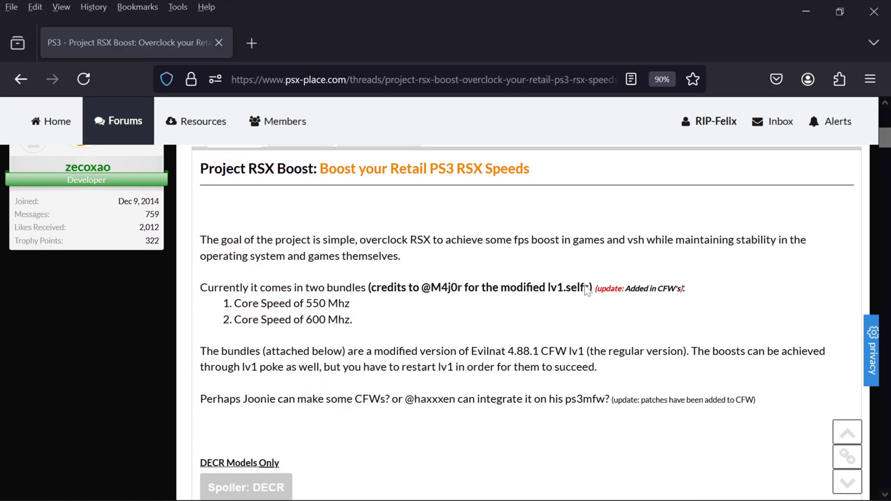
{"action": "scroll", "coordinate": [586, 290], "scroll_direction": "down", "scroll_amount": 9}
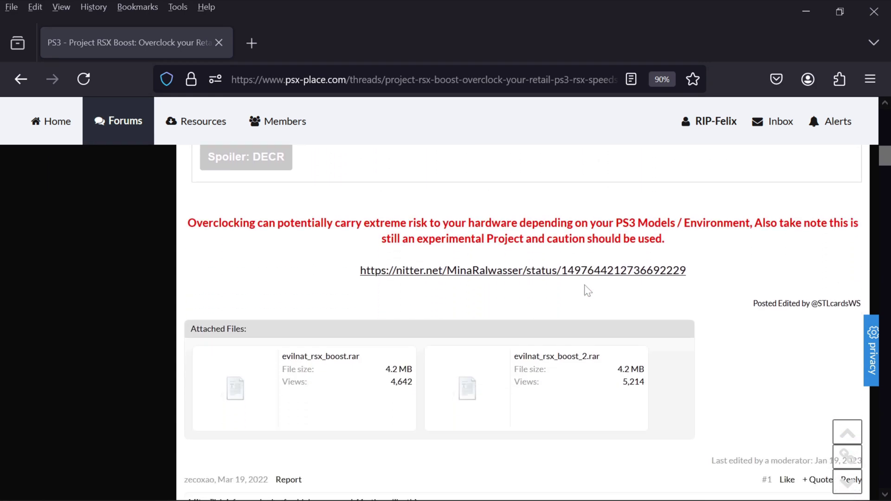
{"action": "scroll", "coordinate": [584, 290], "scroll_direction": "down", "scroll_amount": 2}
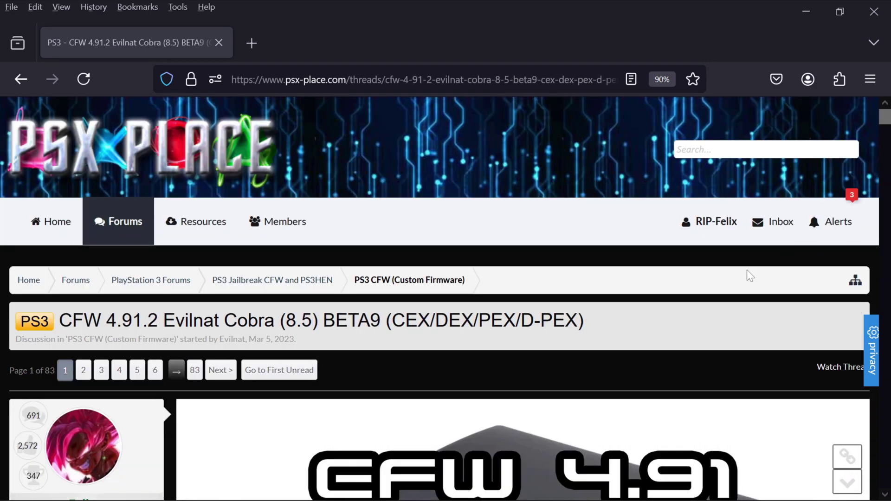
{"action": "scroll", "coordinate": [655, 312], "scroll_direction": "down", "scroll_amount": 6}
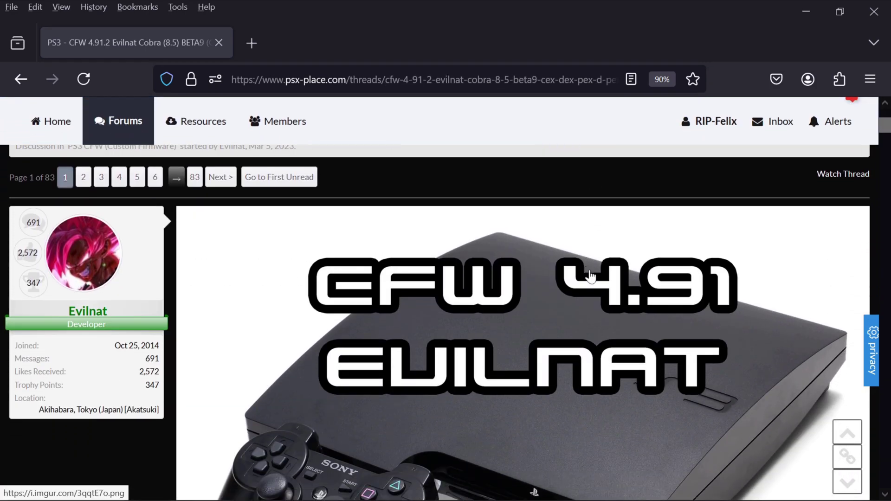
{"action": "scroll", "coordinate": [648, 283], "scroll_direction": "down", "scroll_amount": 9}
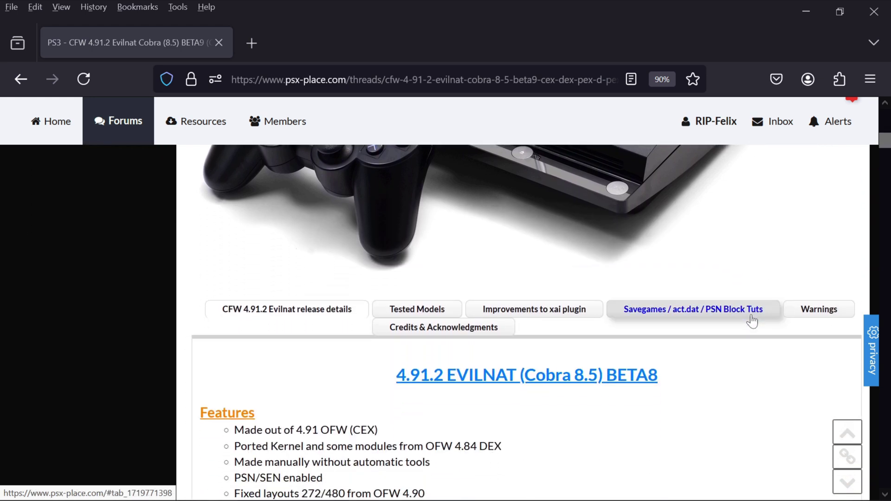
{"action": "scroll", "coordinate": [752, 321], "scroll_direction": "down", "scroll_amount": 7}
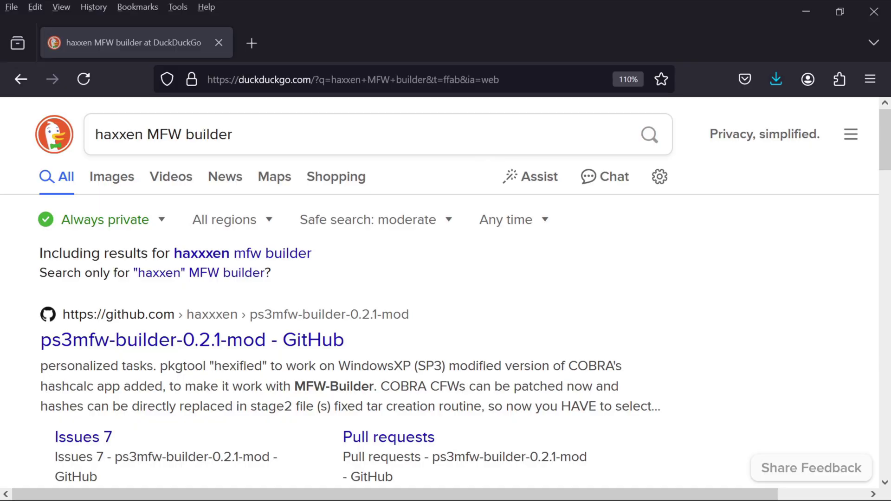
Step: Open the ps3mfw-builder-0.2.1-mod GitHub repository and reveal its Code clone/download menu
{"action": "left_click", "coordinate": [235, 344]}
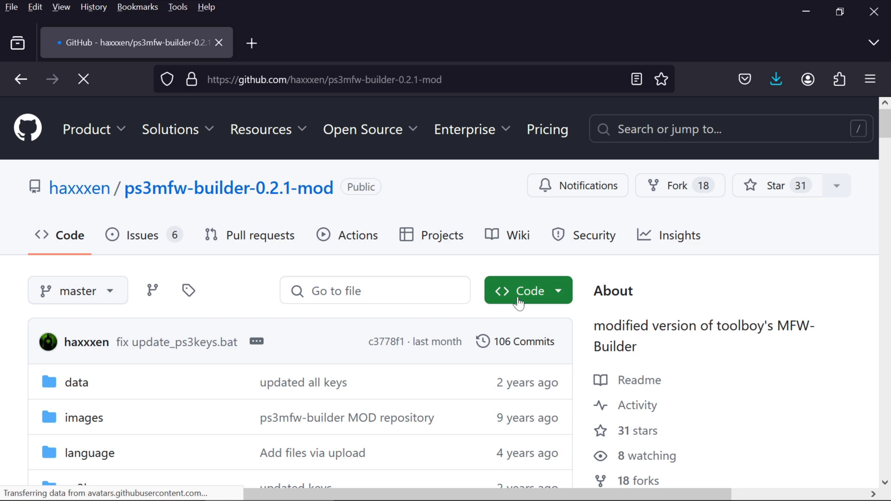
{"action": "left_click", "coordinate": [519, 303]}
{"action": "scroll", "coordinate": [441, 340], "scroll_direction": "down", "scroll_amount": 3}
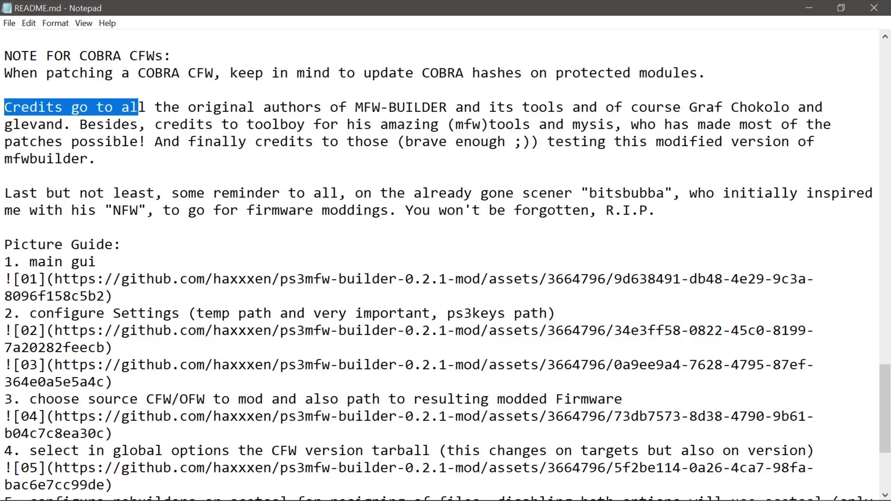
{"action": "left_click_drag", "start_coordinate": [263, 107], "coordinate": [95, 159]}
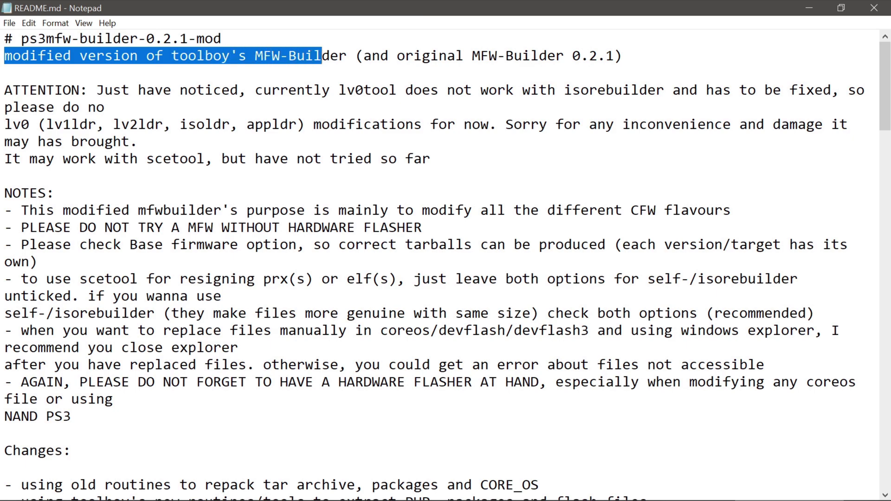
{"action": "left_click", "coordinate": [447, 56]}
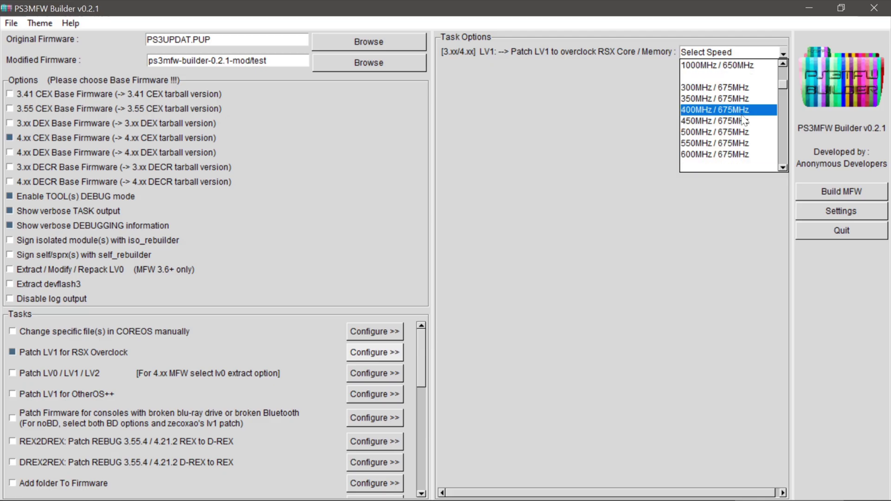
{"action": "scroll", "coordinate": [743, 121], "scroll_direction": "down", "scroll_amount": 5}
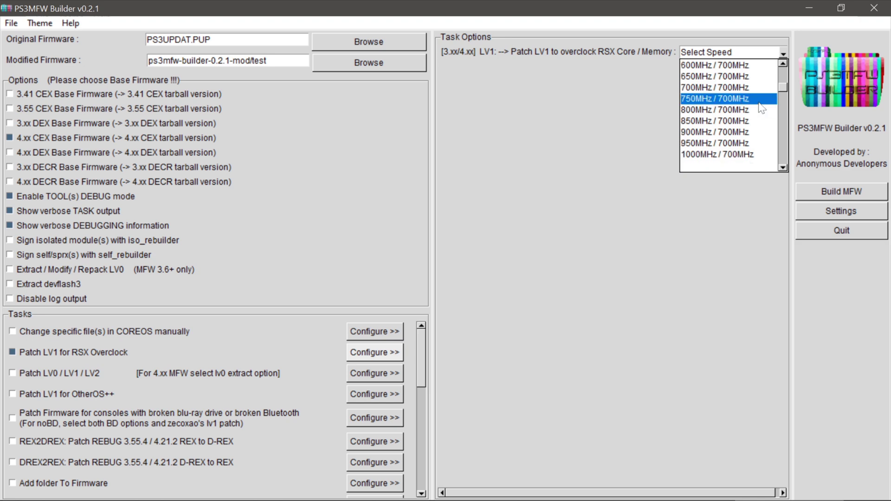
Step: Select 650MHz / 750MHz as the RSX speed in Task Options and build the MFW
{"action": "scroll", "coordinate": [761, 108], "scroll_direction": "down", "scroll_amount": 1}
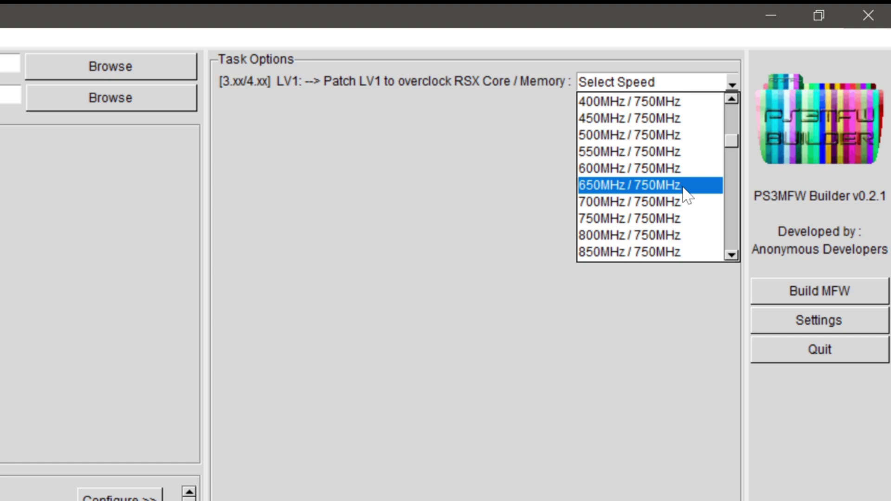
{"action": "left_click", "coordinate": [682, 185]}
{"action": "left_click", "coordinate": [819, 291]}
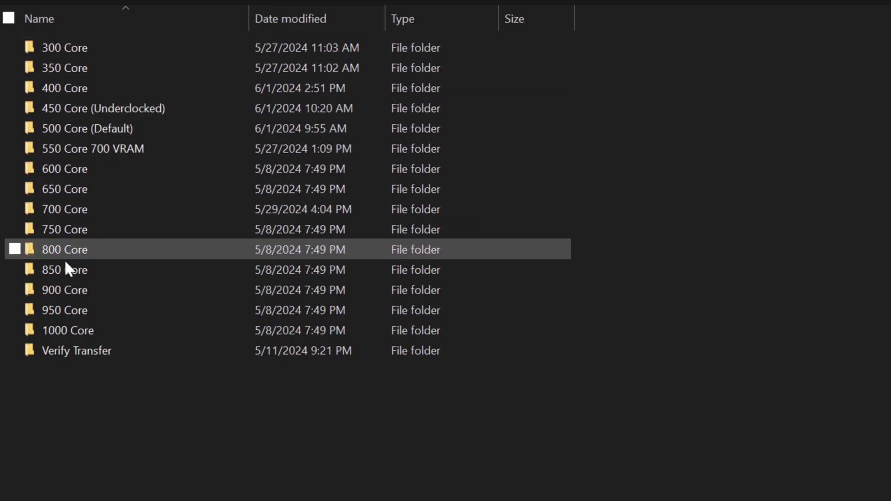
Step: Navigate into 700 Core, then its 700900 folder containing PS3UPDAT.PUP
{"action": "double_click", "coordinate": [69, 211]}
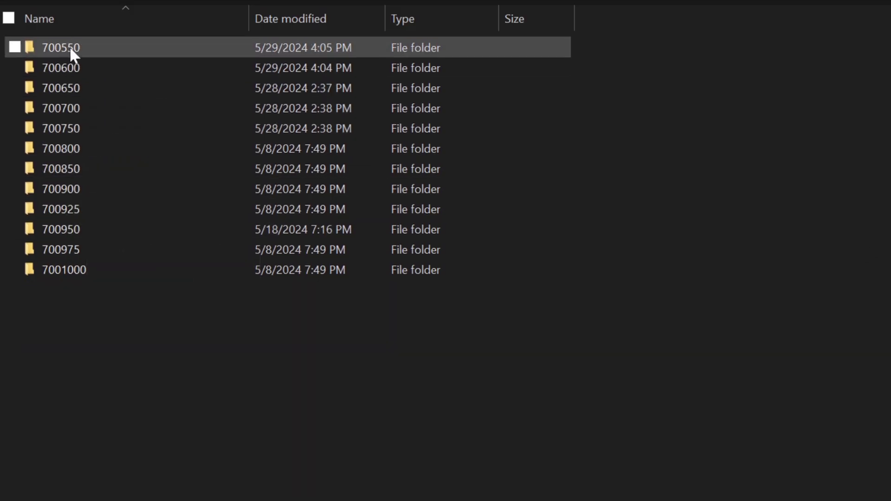
{"action": "left_click", "coordinate": [72, 191]}
{"action": "double_click", "coordinate": [72, 191]}
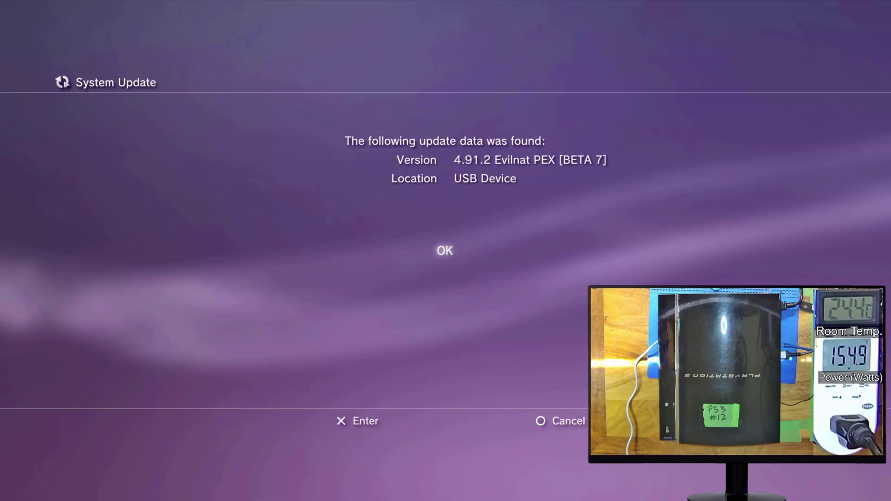
{"action": "key", "text": "Return"}
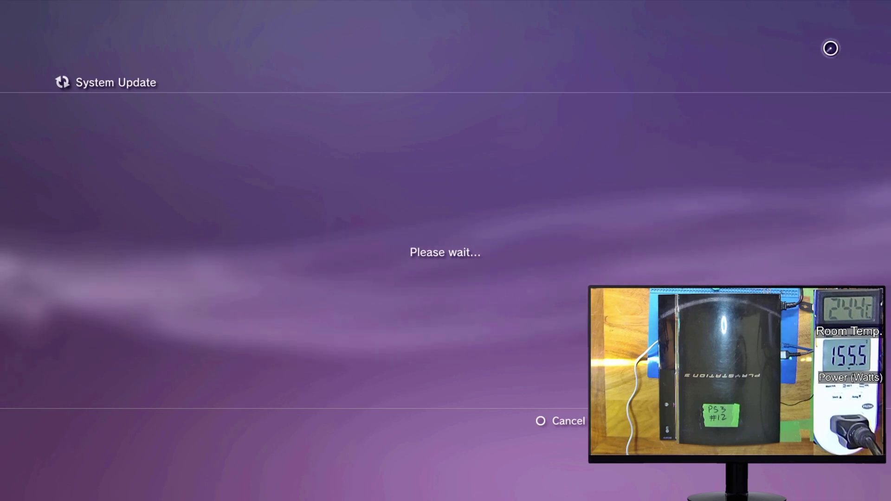
Step: Update via storage media to 4.91.2 Evilnat PEX [BETA 7], accepting the agreement and starting the copy
{"action": "key", "text": "Right"}
{"action": "key", "text": "Down"}
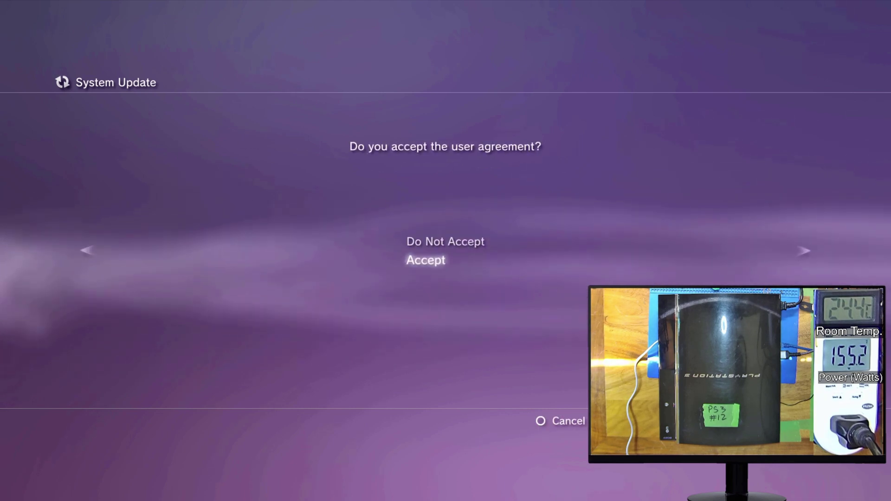
{"action": "key", "text": "Return"}
{"action": "key", "text": "Down"}
{"action": "key", "text": "Return"}
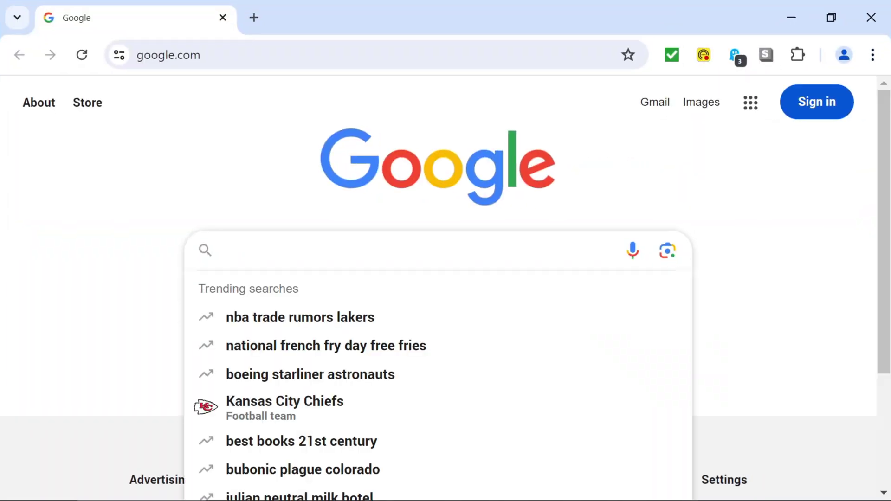
Step: Search Google for 'haxxxen modified firmware builder', then refine the search with 'github'
{"action": "type", "text": "haxxxen"}
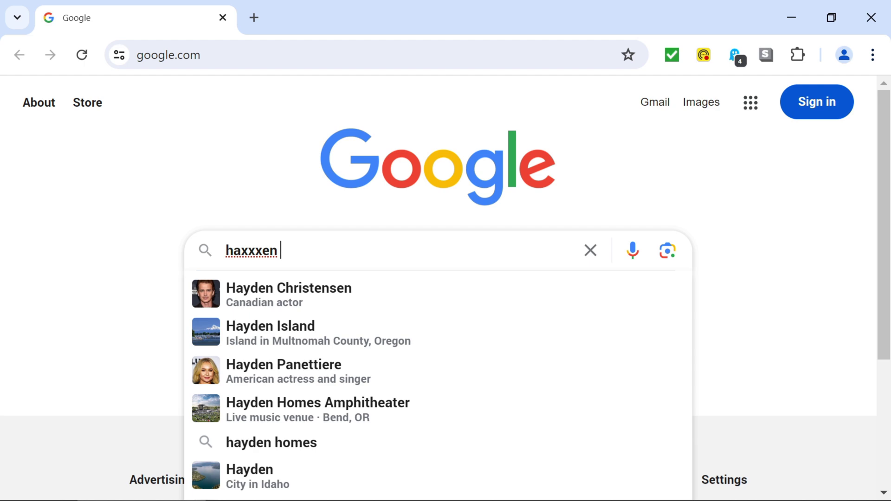
{"action": "type", "text": " modified firmware builder"}
{"action": "key", "text": "Return"}
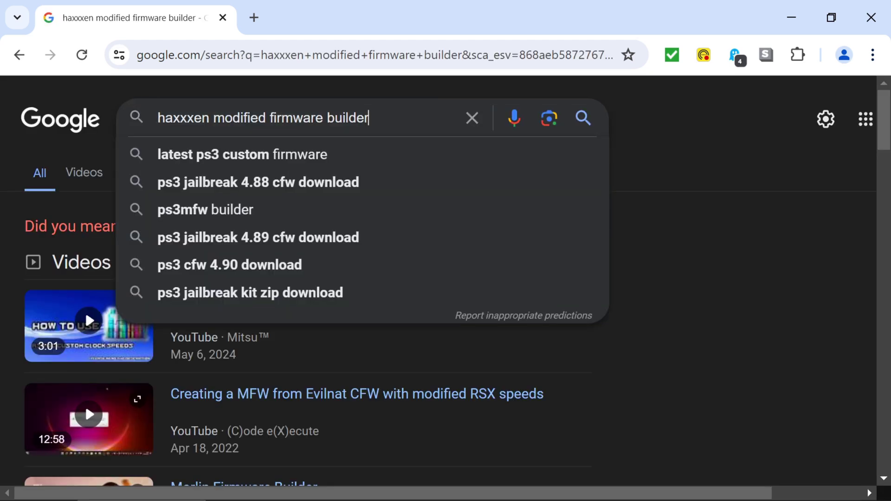
{"action": "type", "text": "github"}
{"action": "key", "text": "Return"}
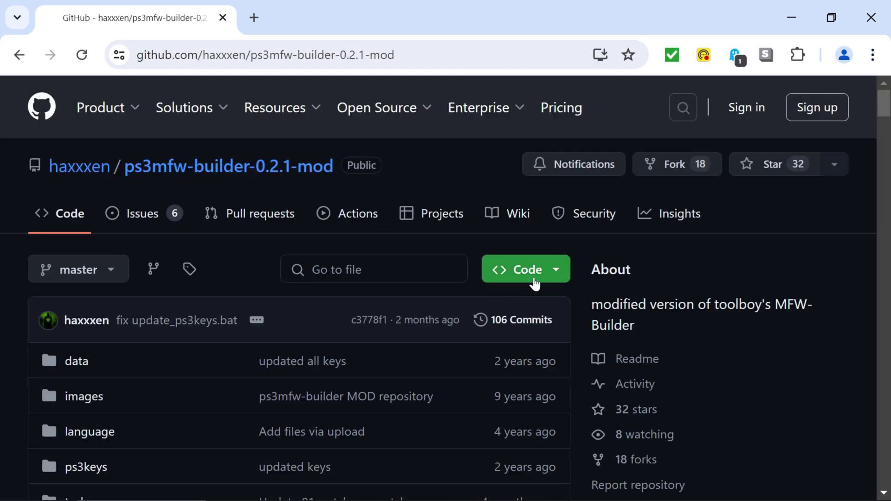
Step: Open the ps3mfw-builder-0.2.1-mod repository, download it as a ZIP, and check the download
{"action": "left_click", "coordinate": [531, 280]}
{"action": "scroll", "coordinate": [328, 366], "scroll_direction": "down", "scroll_amount": 5}
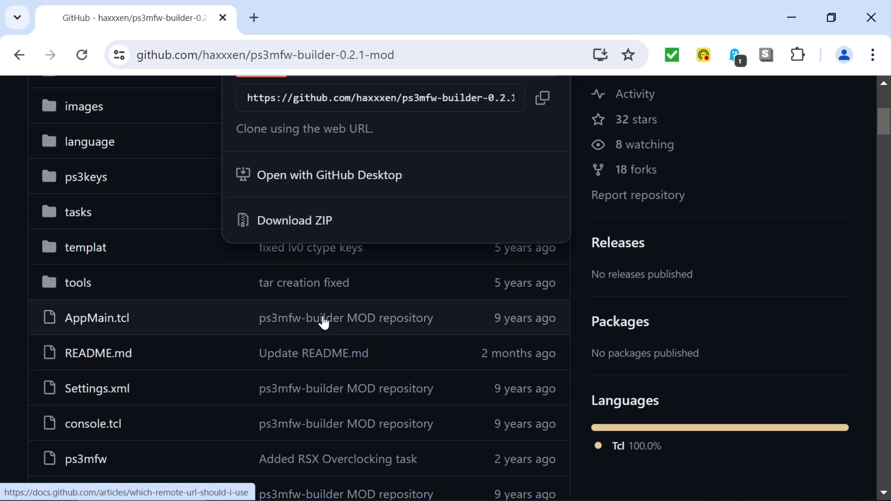
{"action": "left_click", "coordinate": [293, 234]}
{"action": "scroll", "coordinate": [292, 235], "scroll_direction": "up", "scroll_amount": 5}
{"action": "left_click", "coordinate": [811, 55]}
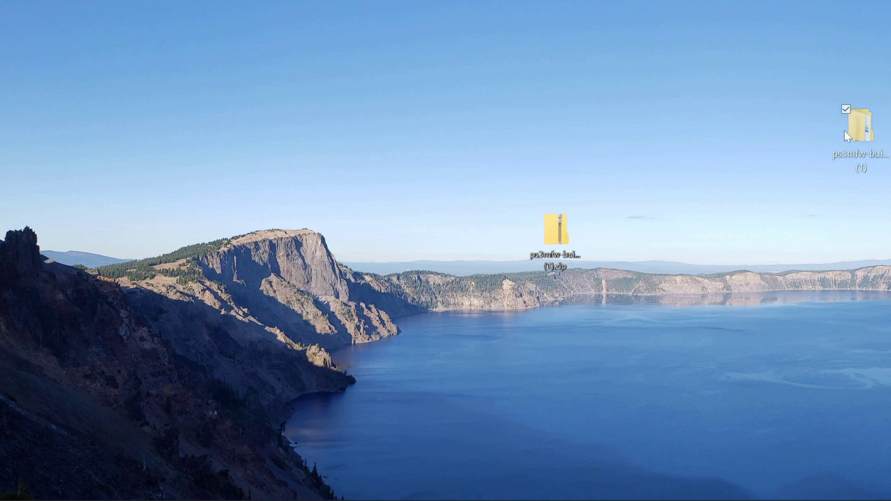
Step: Move the inner ps3mfw-builder folder out of its extracted wrapper onto the desktop
{"action": "left_click_drag", "start_coordinate": [490, 232], "coordinate": [490, 233]}
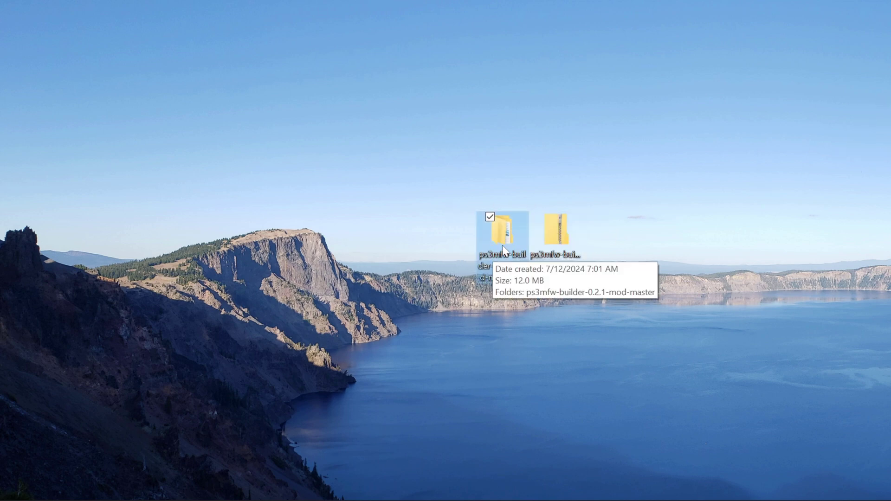
{"action": "double_click", "coordinate": [502, 246]}
{"action": "left_click_drag", "start_coordinate": [415, 91], "coordinate": [622, 124]}
{"action": "left_click_drag", "start_coordinate": [690, 200], "coordinate": [325, 234]}
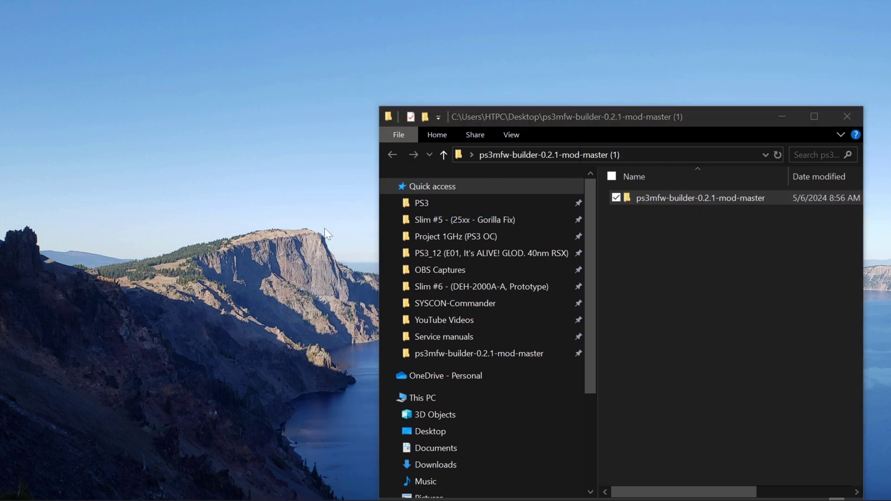
{"action": "left_click", "coordinate": [846, 116]}
Step: Delete the two (1) duplicate copies to the Recycle Bin and centre the remaining builder folder
{"action": "left_click_drag", "start_coordinate": [452, 204], "coordinate": [542, 266]}
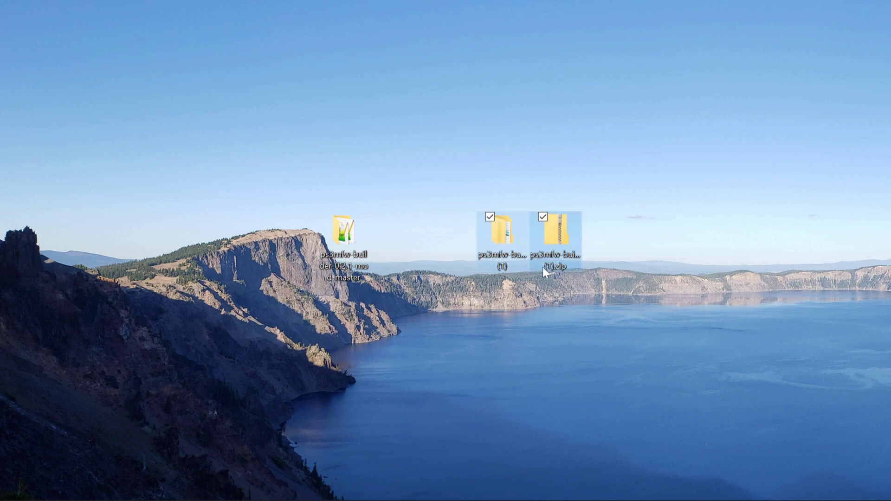
{"action": "key", "text": "Delete"}
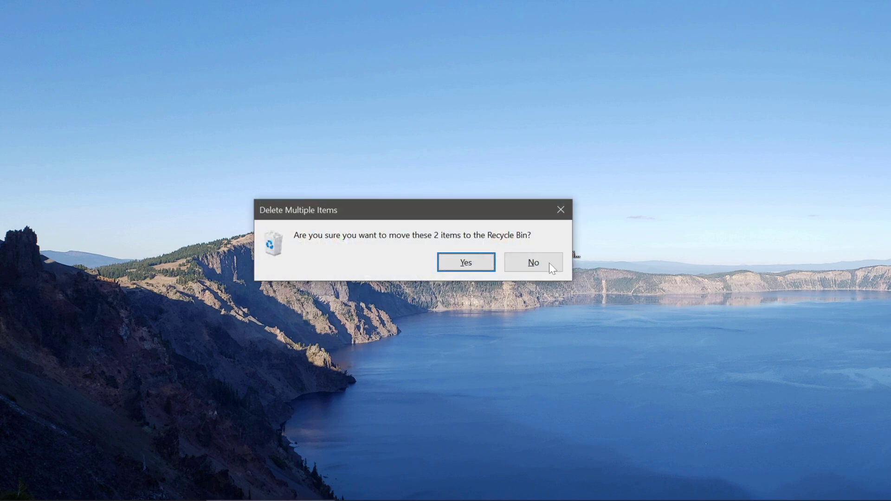
{"action": "left_click", "coordinate": [485, 264]}
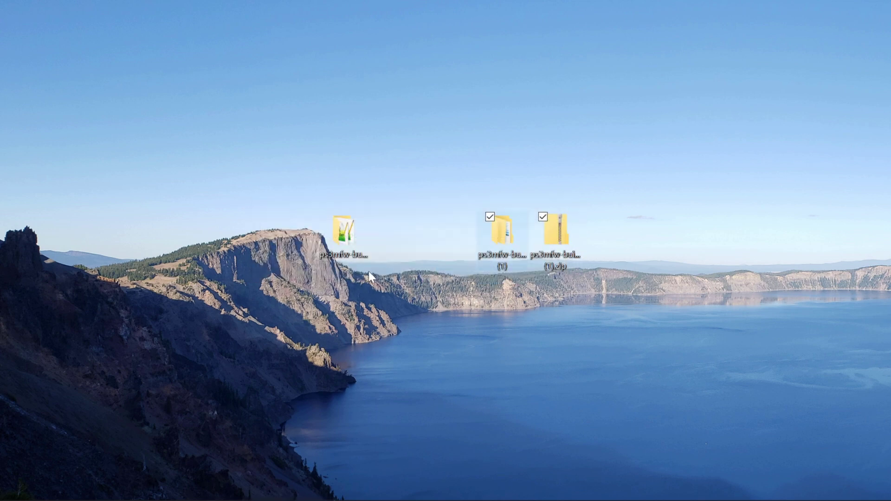
{"action": "left_click_drag", "start_coordinate": [343, 232], "coordinate": [449, 208]}
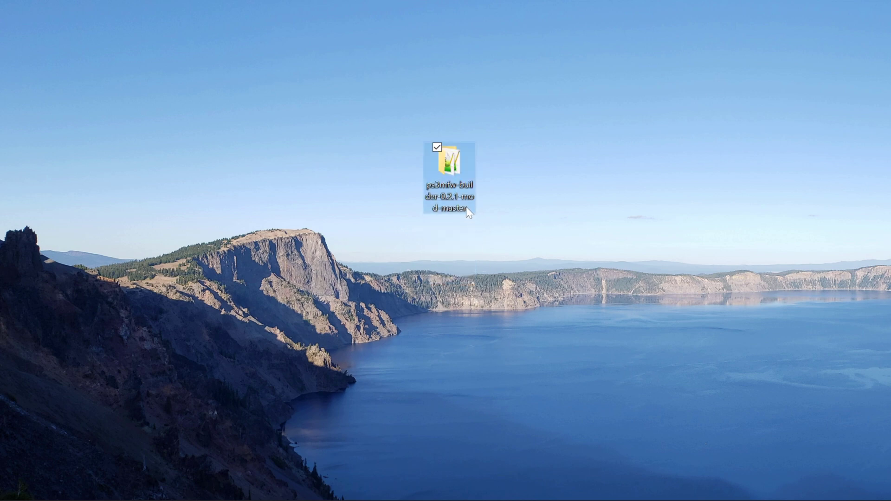
Step: Run update_ps3keys.bat from the builder folder, arranging the folder and console side by side
{"action": "double_click", "coordinate": [450, 168]}
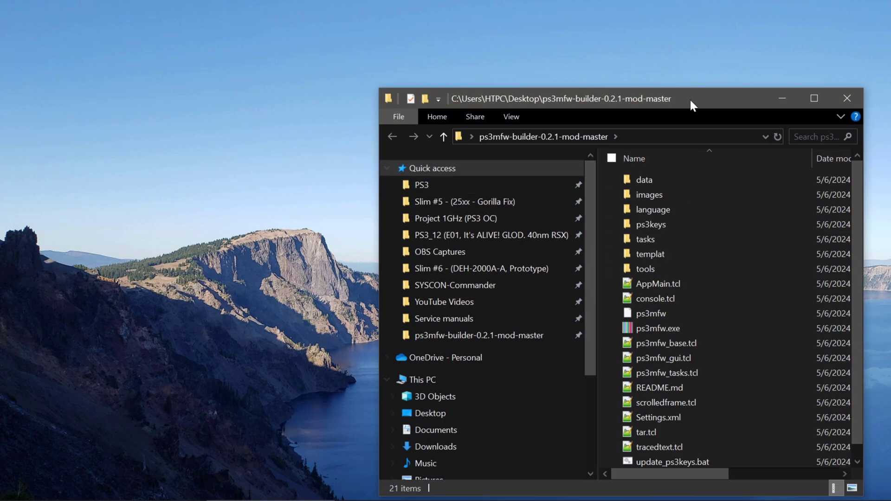
{"action": "left_click_drag", "start_coordinate": [689, 98], "coordinate": [547, 50]}
{"action": "scroll", "coordinate": [519, 326], "scroll_direction": "down", "scroll_amount": 1}
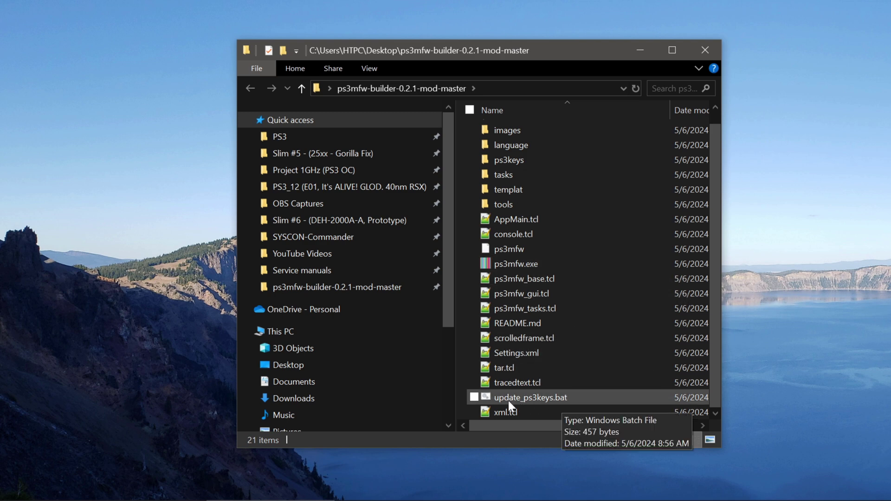
{"action": "double_click", "coordinate": [549, 397]}
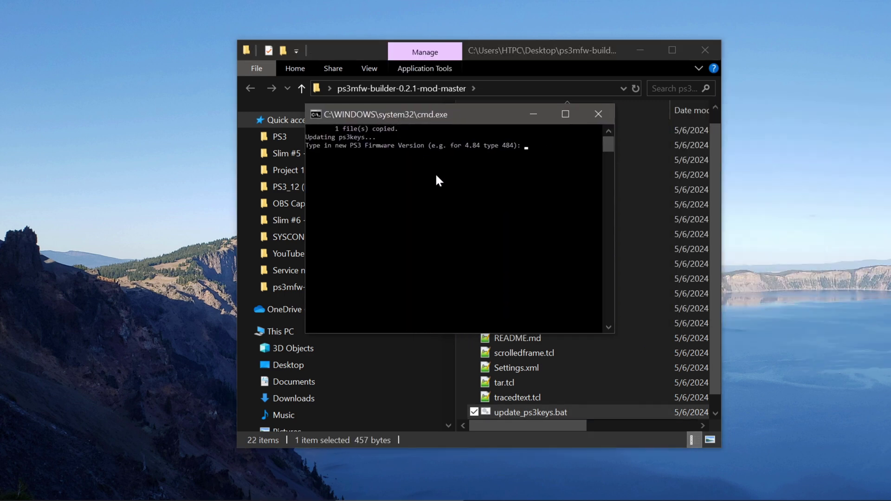
{"action": "scroll", "coordinate": [514, 297], "scroll_direction": "up", "scroll_amount": 2}
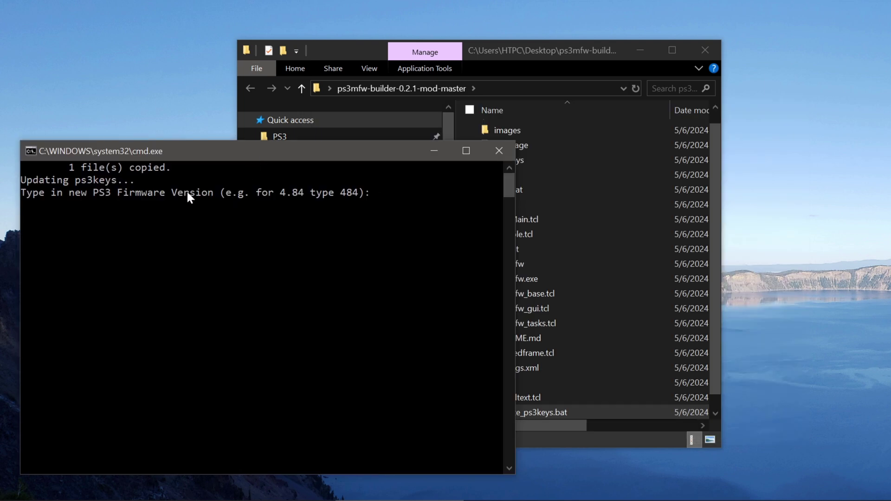
{"action": "left_click_drag", "start_coordinate": [495, 50], "coordinate": [890, 168]}
{"action": "left_click_drag", "start_coordinate": [345, 149], "coordinate": [347, 116]}
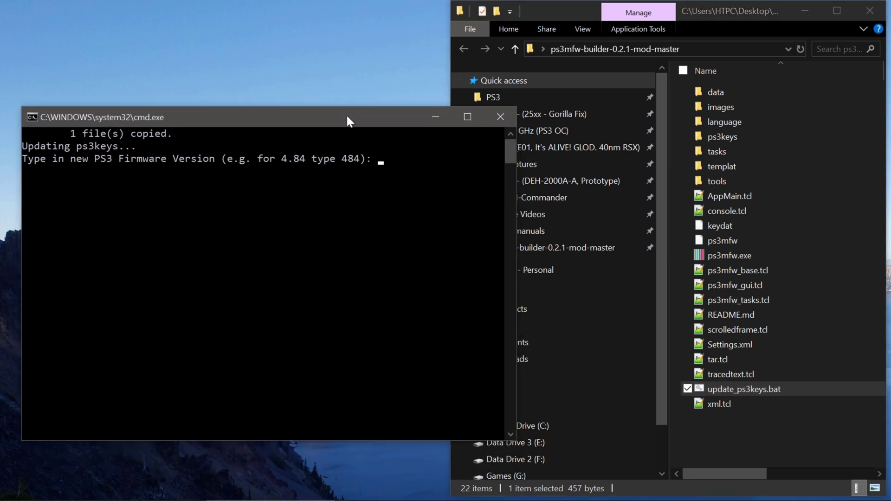
Step: Check the ps3keys folder for the newest existing key version, app-ctype-489
{"action": "left_click", "coordinate": [741, 134]}
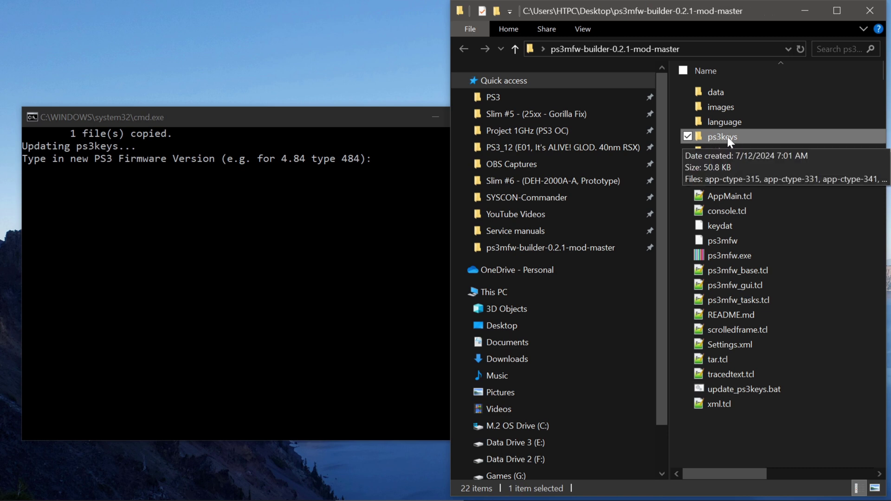
{"action": "double_click", "coordinate": [726, 137]}
{"action": "left_click", "coordinate": [728, 136]}
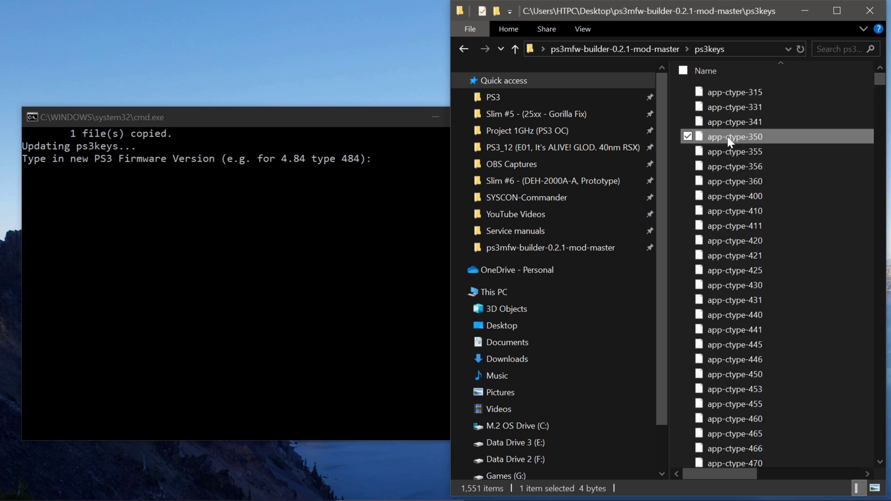
{"action": "left_click", "coordinate": [768, 89]}
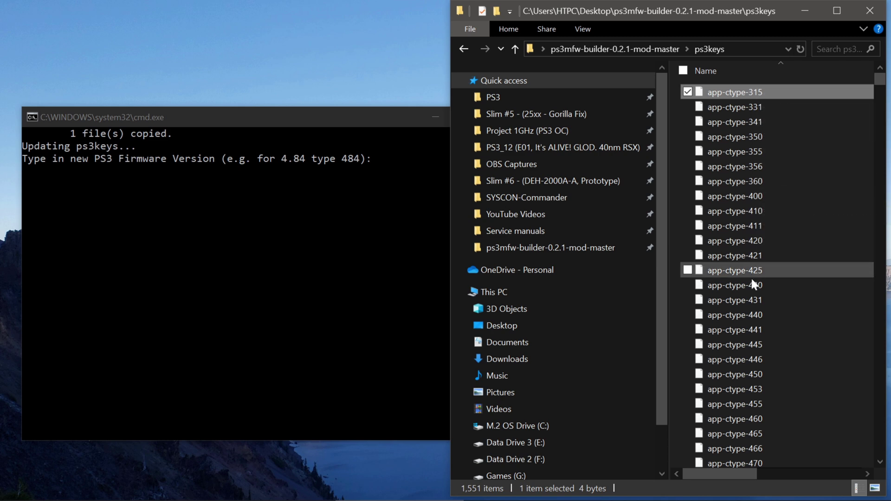
{"action": "scroll", "coordinate": [750, 355], "scroll_direction": "down", "scroll_amount": 3}
{"action": "scroll", "coordinate": [751, 350], "scroll_direction": "down", "scroll_amount": 3}
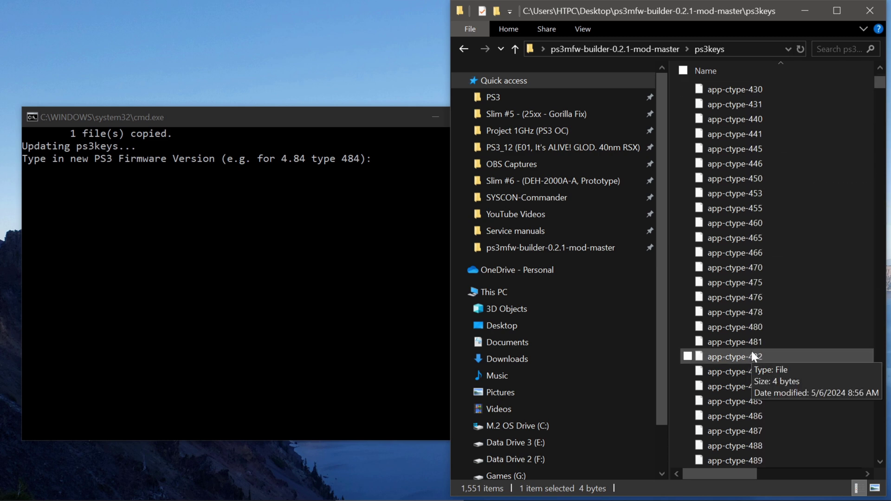
{"action": "left_click", "coordinate": [761, 388]}
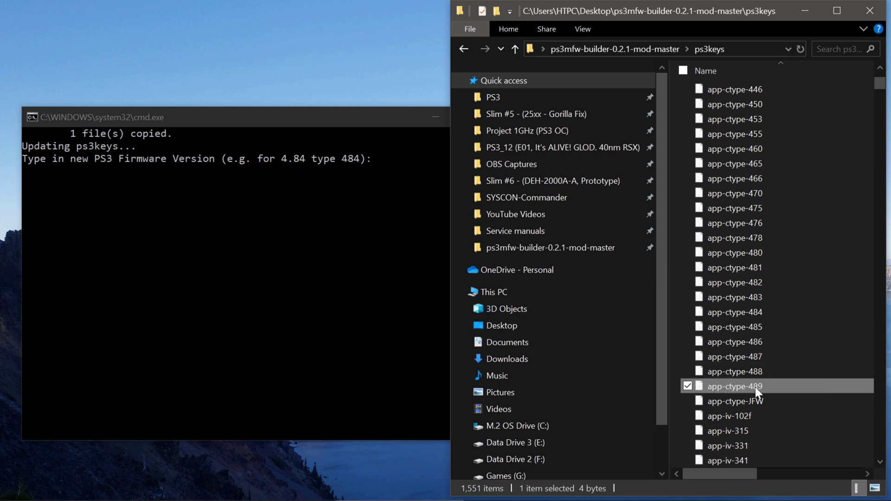
Step: Enter firmware version 490 and special-format version 40090 in the key-update console
{"action": "left_click", "coordinate": [374, 173]}
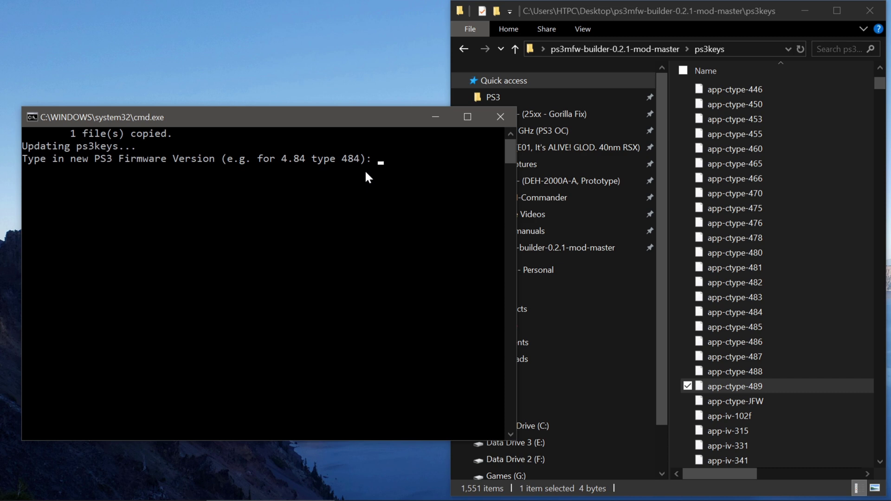
{"action": "type", "text": "90"}
{"action": "key", "text": "Return"}
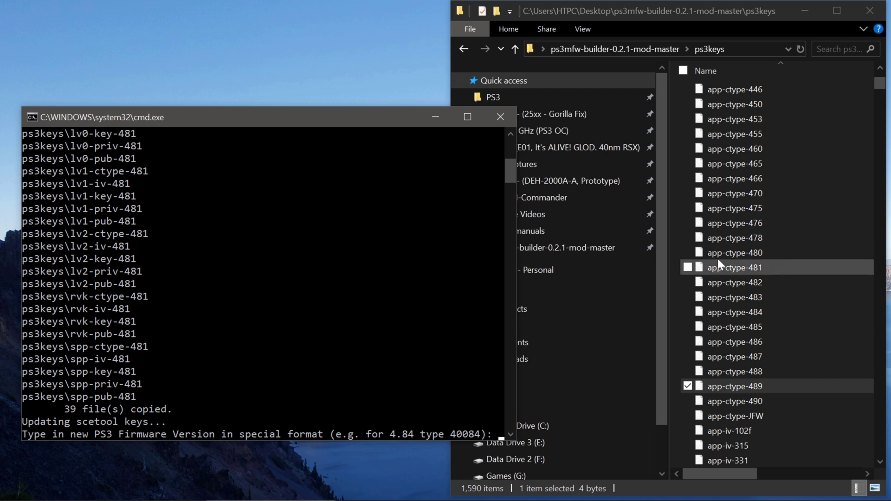
{"action": "scroll", "coordinate": [278, 343], "scroll_direction": "down", "scroll_amount": 1}
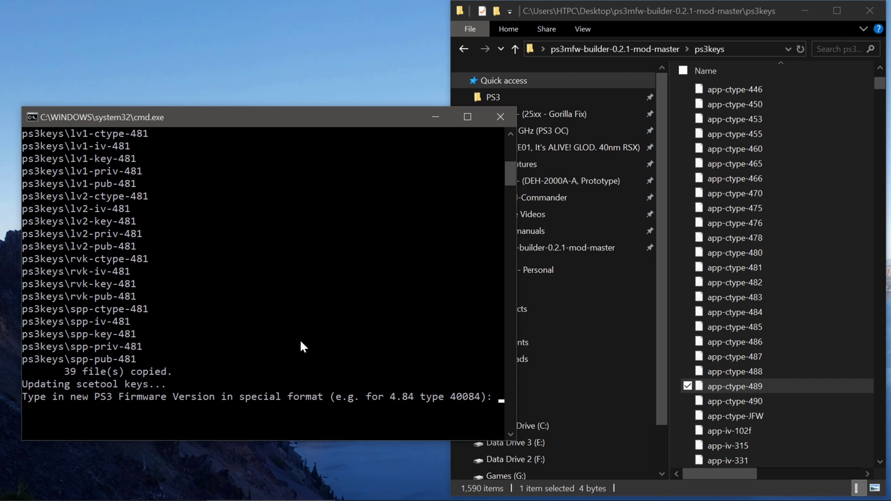
{"action": "scroll", "coordinate": [304, 347], "scroll_direction": "down", "scroll_amount": 2}
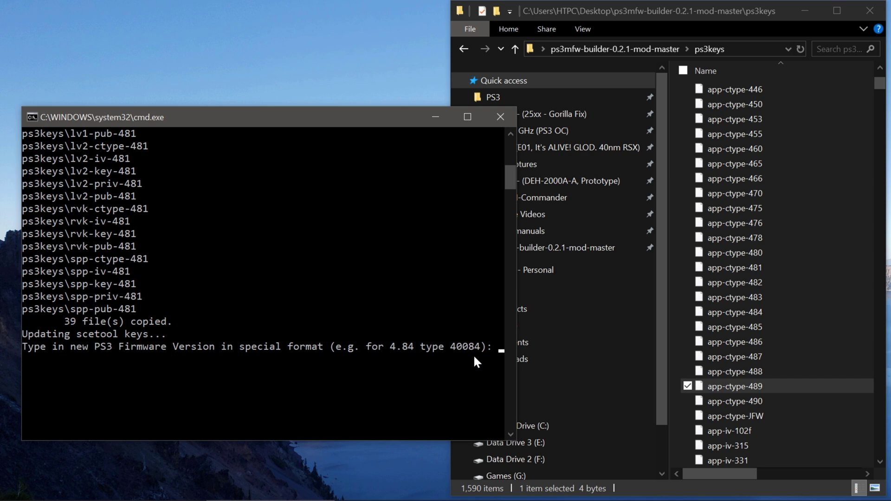
{"action": "type", "text": "40090"}
{"action": "key", "text": "Return"}
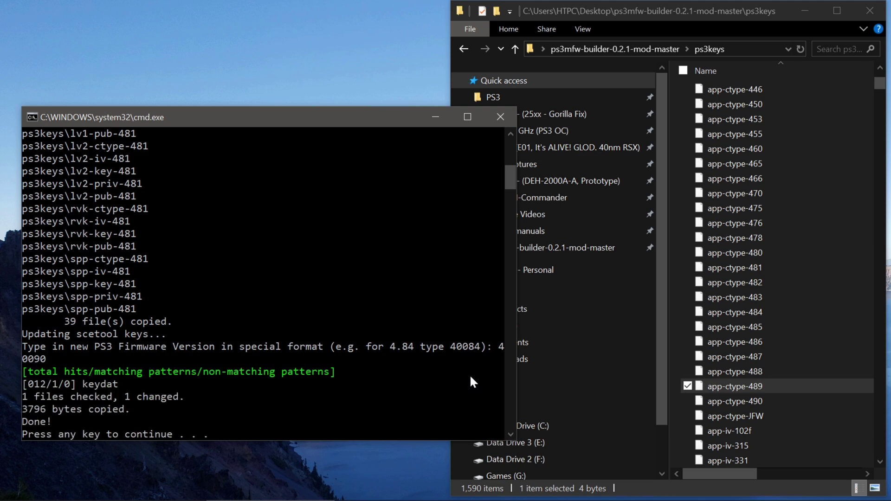
{"action": "scroll", "coordinate": [348, 326], "scroll_direction": "down", "scroll_amount": 3}
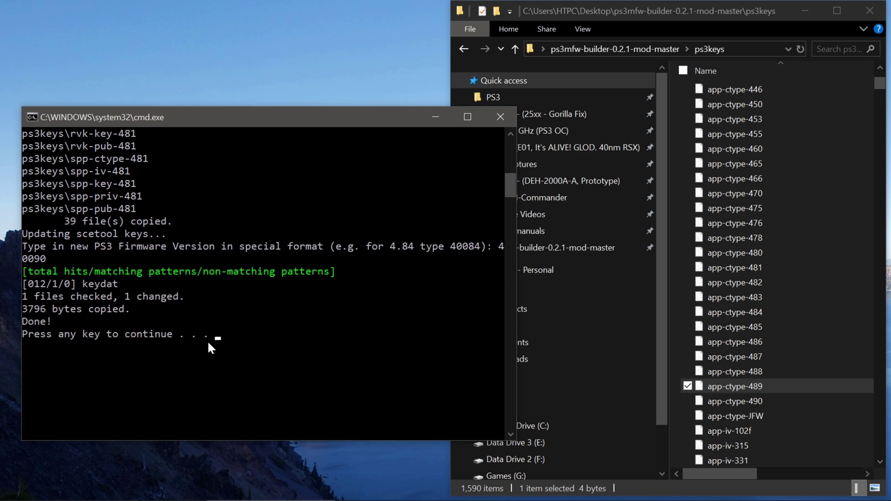
Step: Close the finished console and launch update_ps3keys.bat again from the builder folder
{"action": "key", "text": "Return"}
{"action": "key", "text": "alt+Up"}
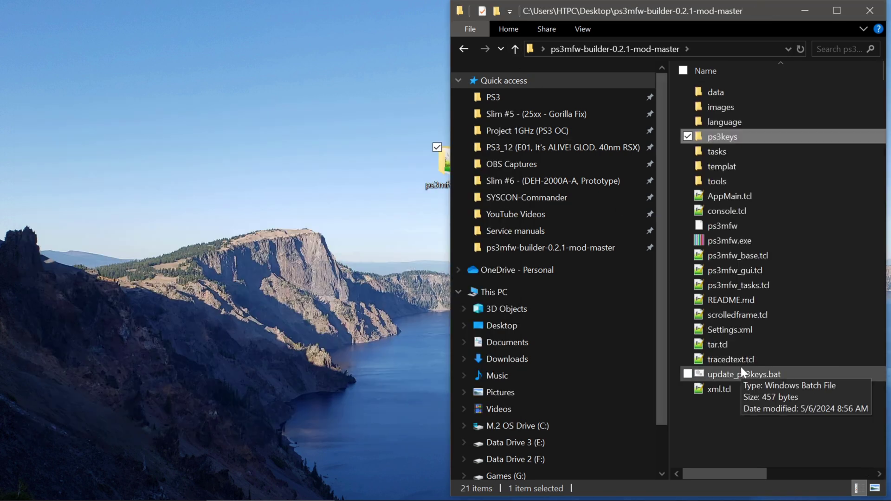
{"action": "double_click", "coordinate": [733, 374]}
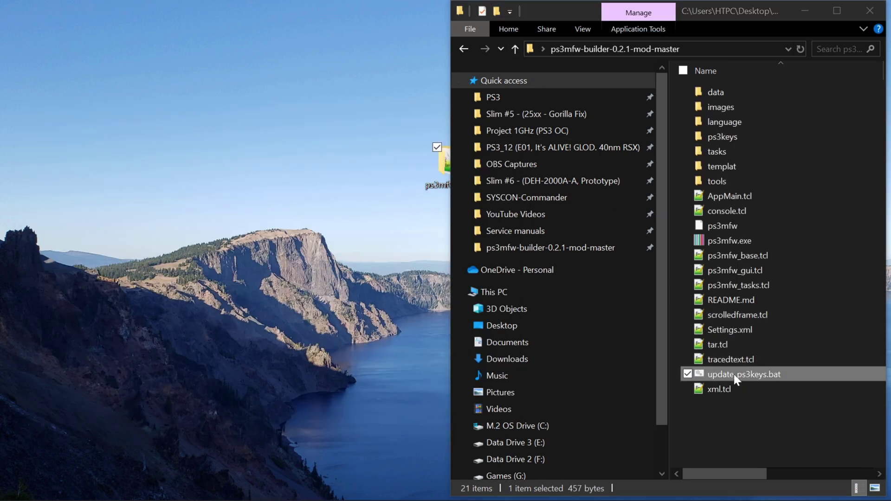
{"action": "left_click_drag", "start_coordinate": [364, 122], "coordinate": [230, 166]}
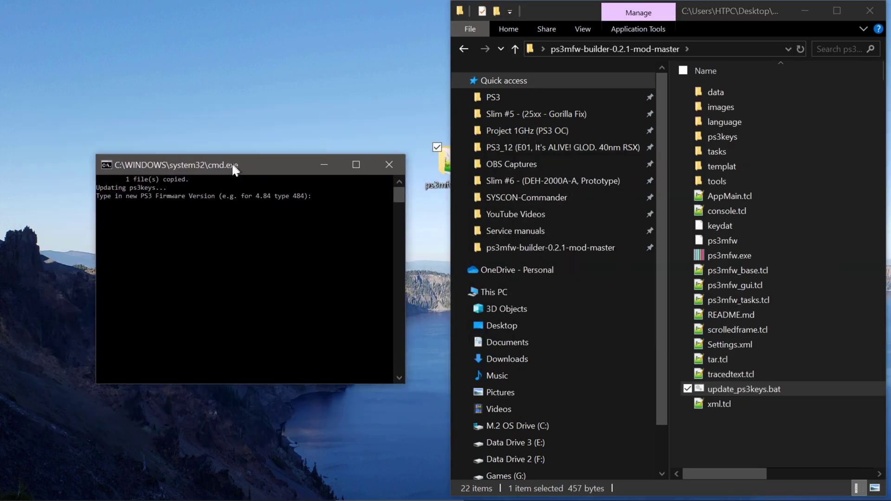
Step: Enter firmware version 491 and scetool version 40091, then close the finished script
{"action": "type", "text": "49"}
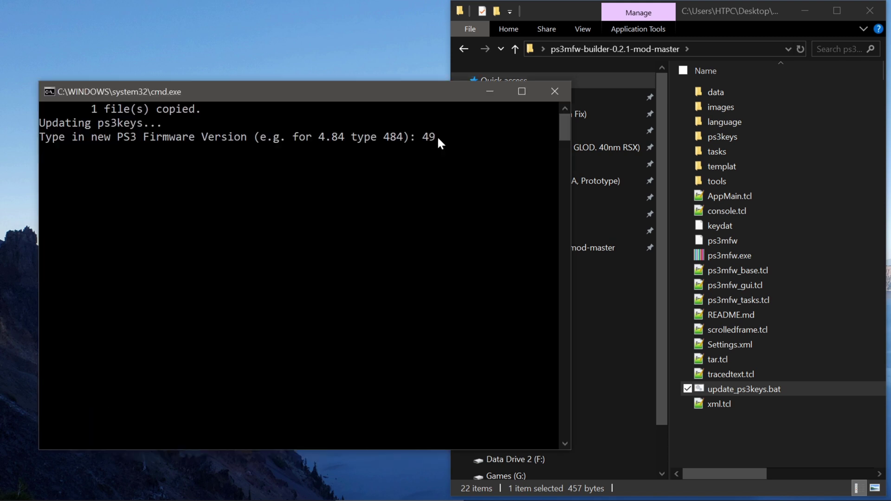
{"action": "type", "text": "1"}
{"action": "key", "text": "Return"}
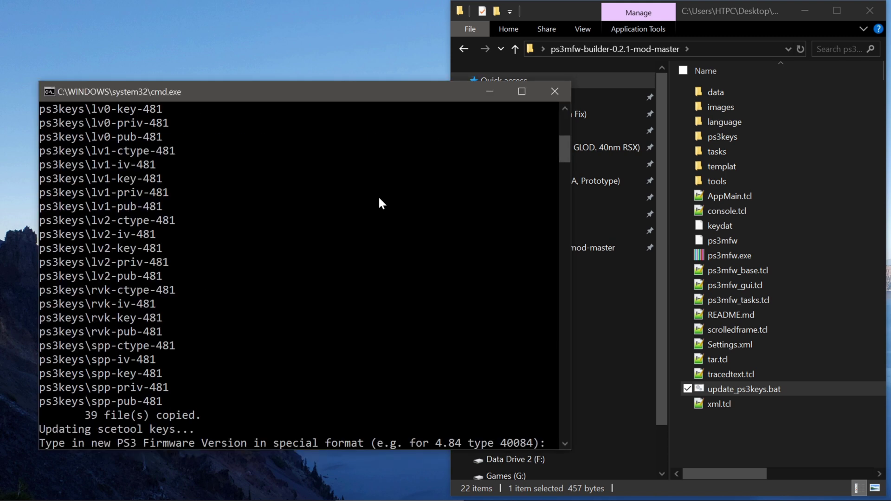
{"action": "scroll", "coordinate": [401, 271], "scroll_direction": "down", "scroll_amount": 2}
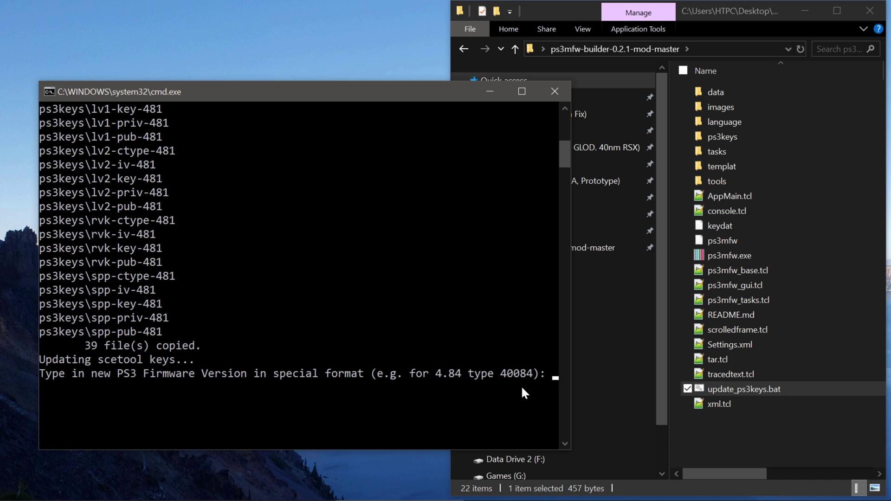
{"action": "type", "text": "40091"}
{"action": "key", "text": "Return"}
{"action": "scroll", "coordinate": [339, 369], "scroll_direction": "down", "scroll_amount": 2}
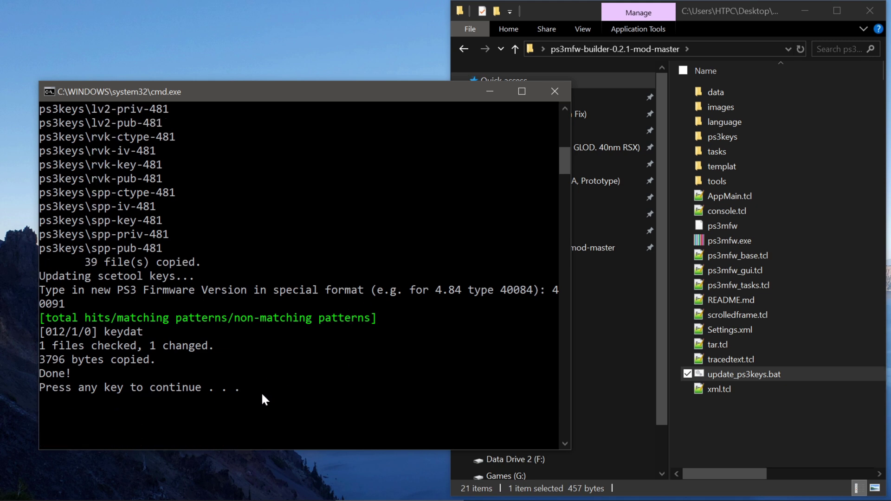
{"action": "key", "text": "Return"}
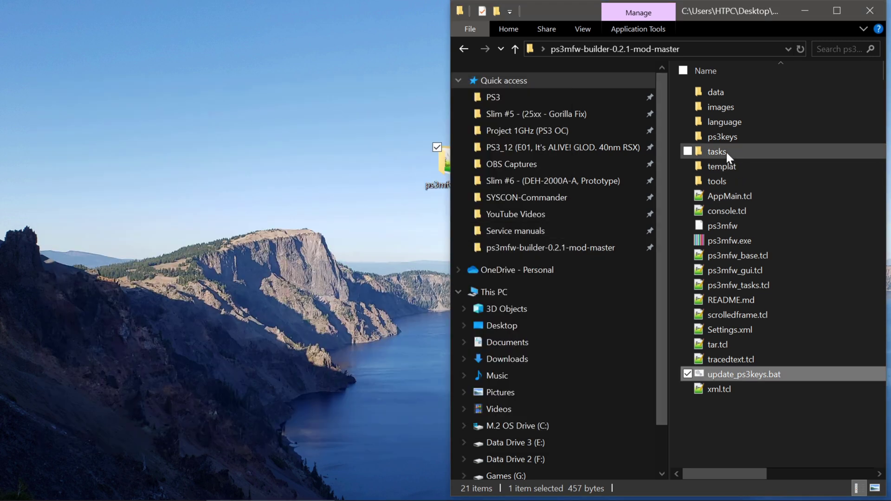
Step: Open the ps3keys folder and look through the key files it contains
{"action": "left_click", "coordinate": [724, 137]}
{"action": "double_click", "coordinate": [724, 138]}
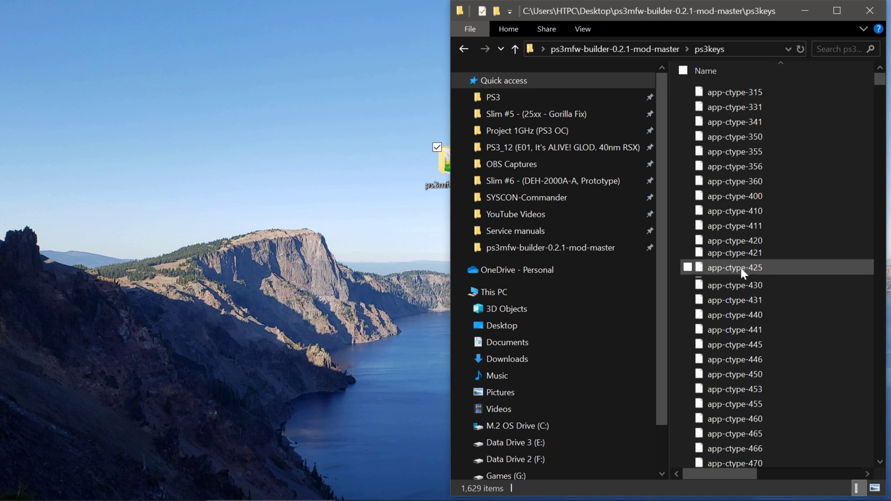
{"action": "scroll", "coordinate": [759, 302], "scroll_direction": "down", "scroll_amount": 5}
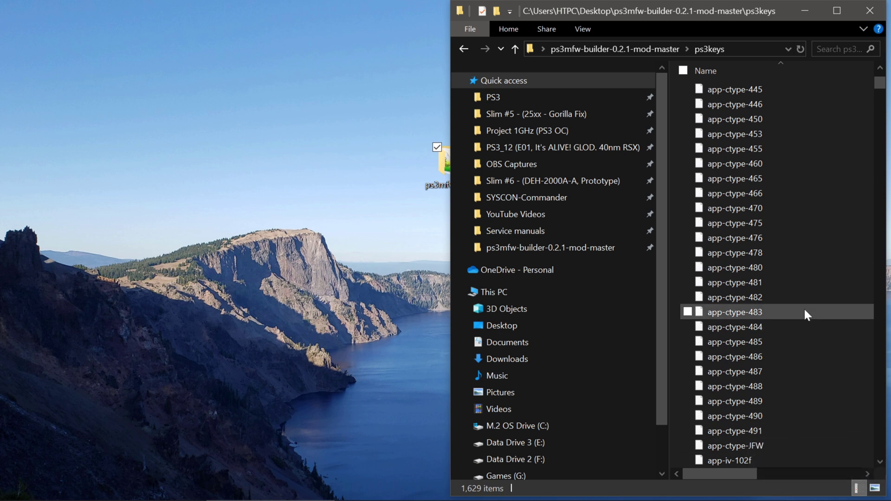
{"action": "scroll", "coordinate": [804, 307], "scroll_direction": "up", "scroll_amount": 6}
Step: Back in ps3mfw-builder-0.2.1-mod-master, run ps3mfw.exe as administrator
{"action": "left_click", "coordinate": [515, 49]}
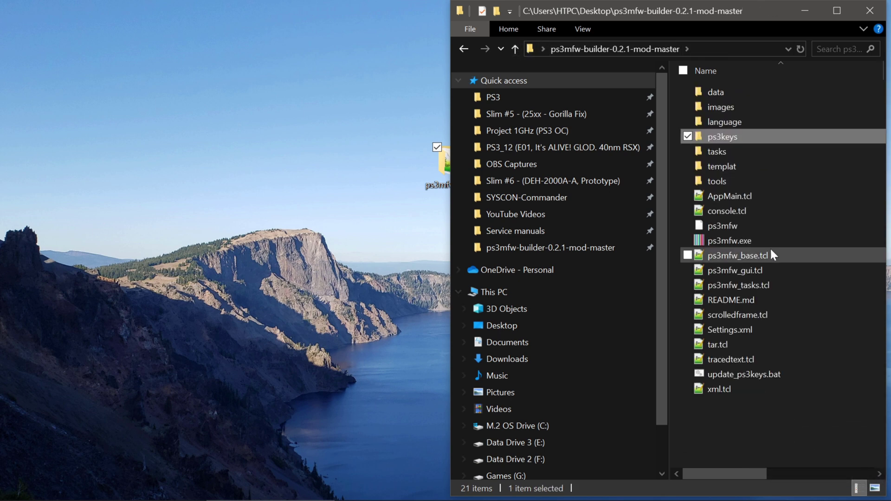
{"action": "left_click", "coordinate": [749, 239]}
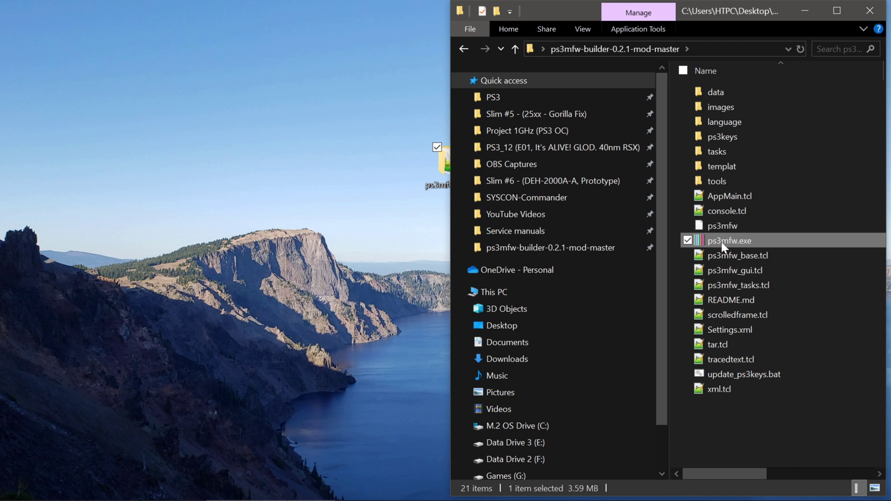
{"action": "right_click", "coordinate": [742, 241]}
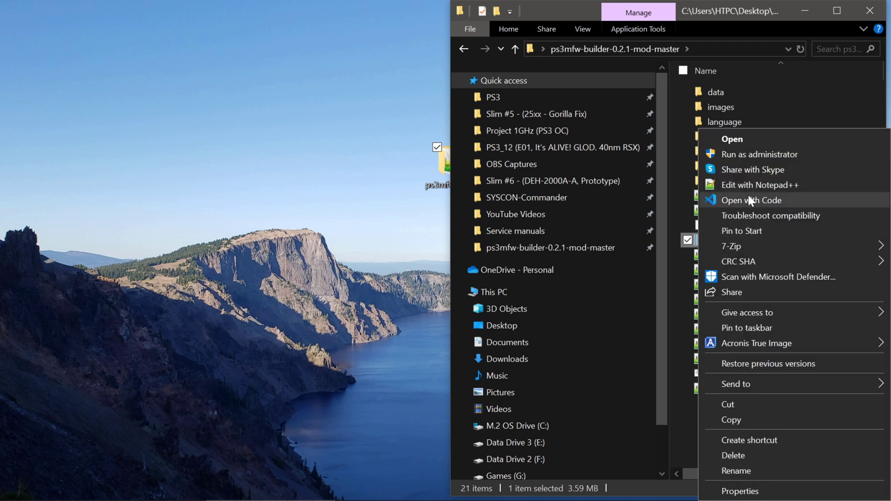
{"action": "left_click", "coordinate": [746, 154]}
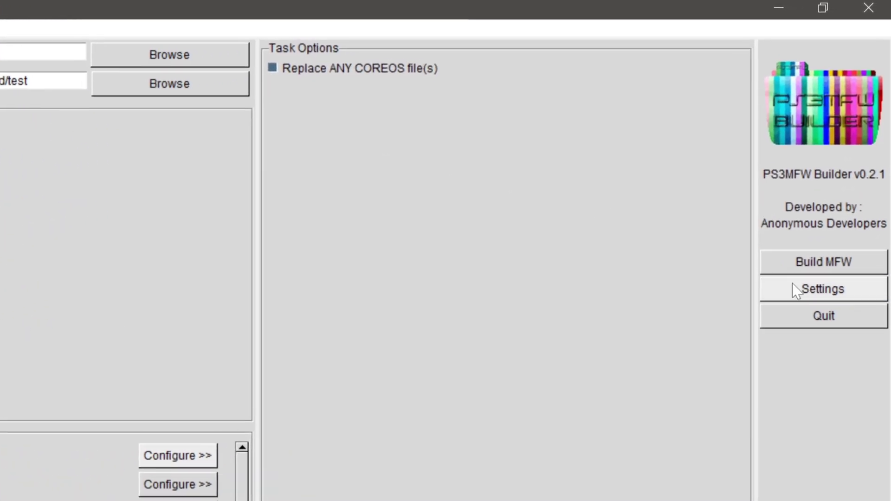
Step: Set PS3_KEYS to Desktop\ps3mfw-builder-0.2.1-mod-master\ps3keys, save the settings, and maximize the window
{"action": "left_click", "coordinate": [809, 358]}
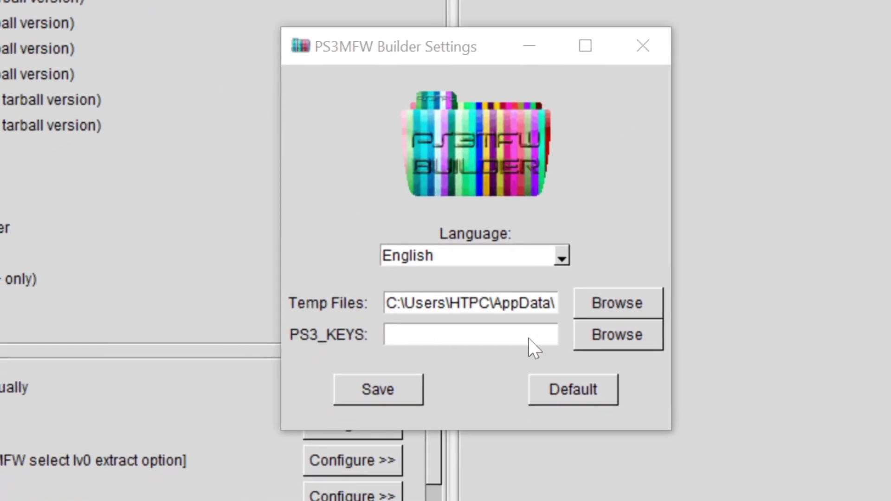
{"action": "left_click", "coordinate": [602, 335]}
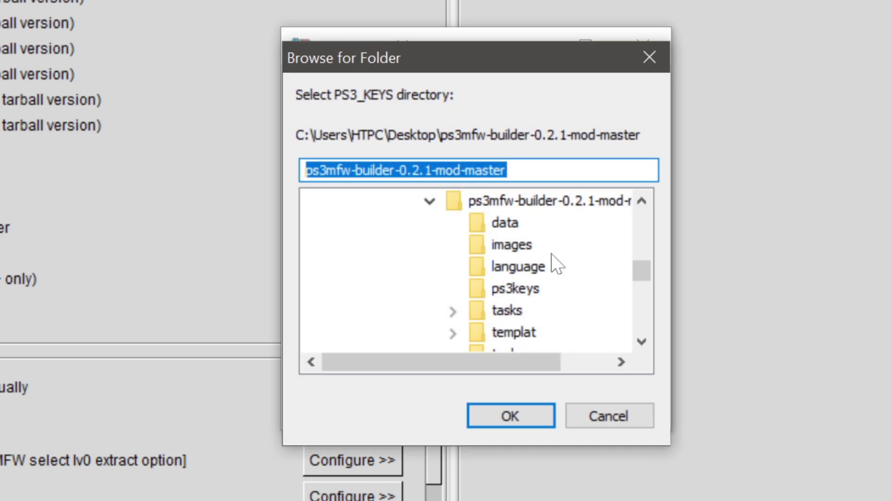
{"action": "scroll", "coordinate": [464, 255], "scroll_direction": "up", "scroll_amount": 3}
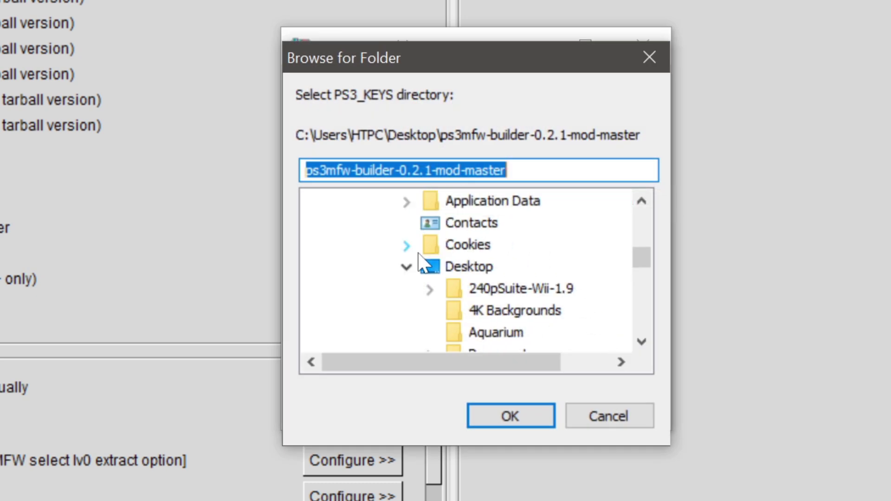
{"action": "left_click", "coordinate": [457, 267]}
{"action": "scroll", "coordinate": [426, 238], "scroll_direction": "down", "scroll_amount": 6}
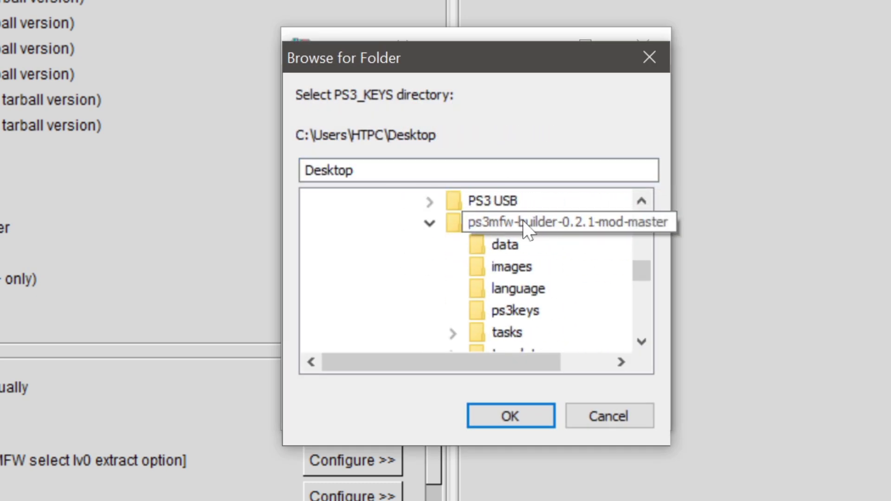
{"action": "scroll", "coordinate": [514, 265], "scroll_direction": "down", "scroll_amount": 2}
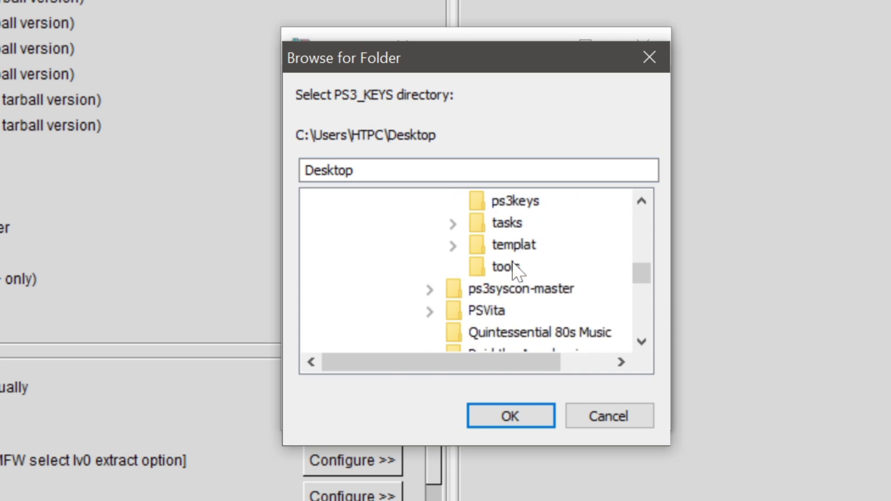
{"action": "scroll", "coordinate": [515, 269], "scroll_direction": "up", "scroll_amount": 2}
{"action": "left_click", "coordinate": [531, 251]}
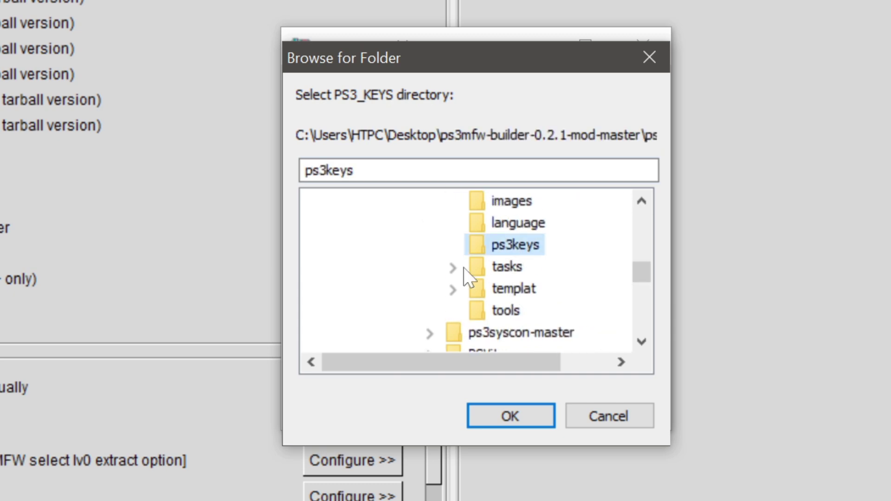
{"action": "left_click", "coordinate": [501, 416]}
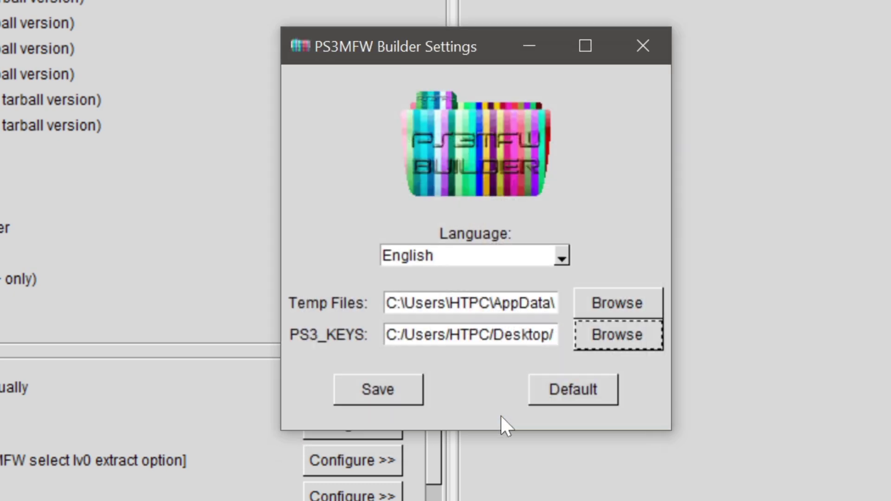
{"action": "left_click", "coordinate": [391, 392]}
{"action": "left_click_drag", "start_coordinate": [602, 78], "coordinate": [334, 0]}
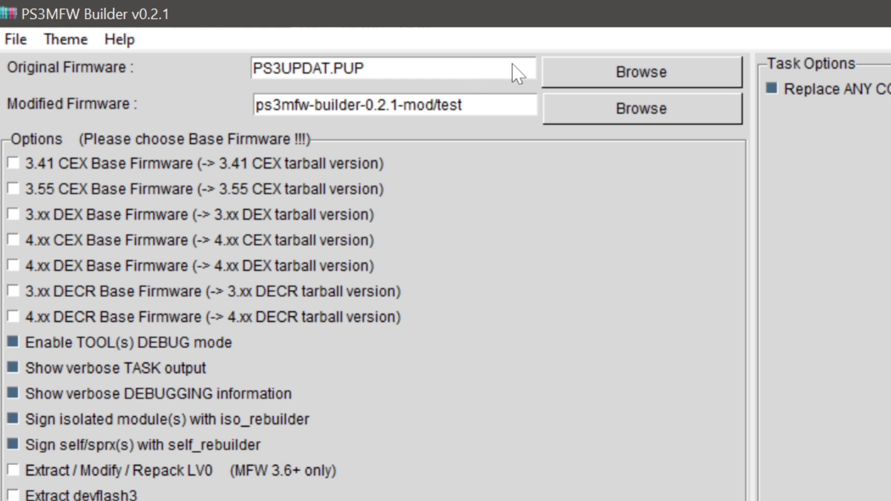
Step: Choose PS3\UPDATE\PS3UPDAT.PUP from the CFW 4.91.2 folder as the Original Firmware
{"action": "left_click", "coordinate": [601, 74]}
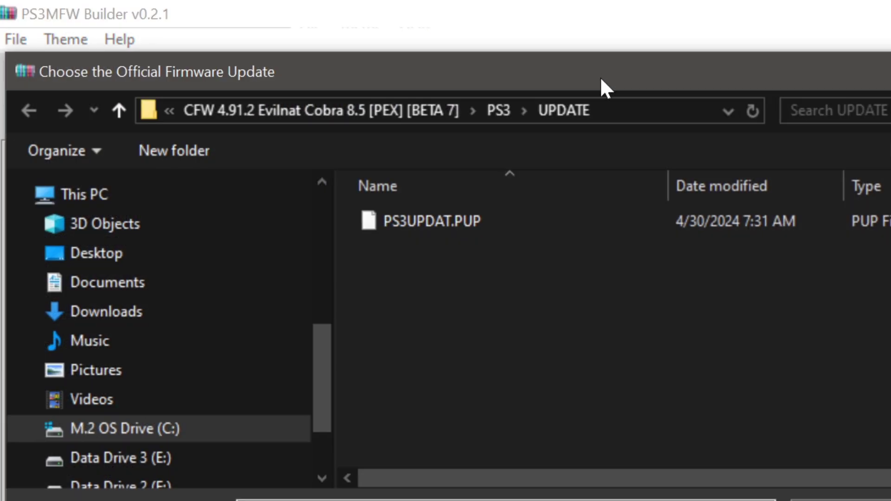
{"action": "left_click", "coordinate": [427, 111]}
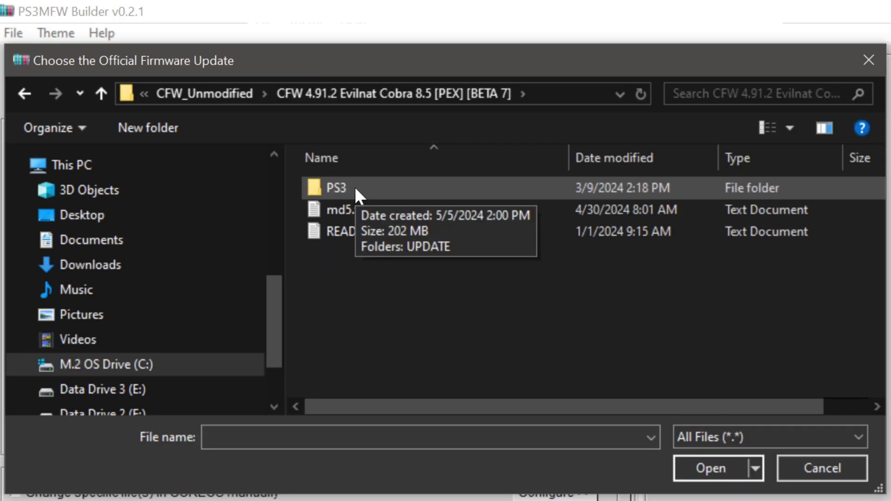
{"action": "double_click", "coordinate": [416, 220]}
{"action": "double_click", "coordinate": [355, 186]}
{"action": "left_click", "coordinate": [376, 185]}
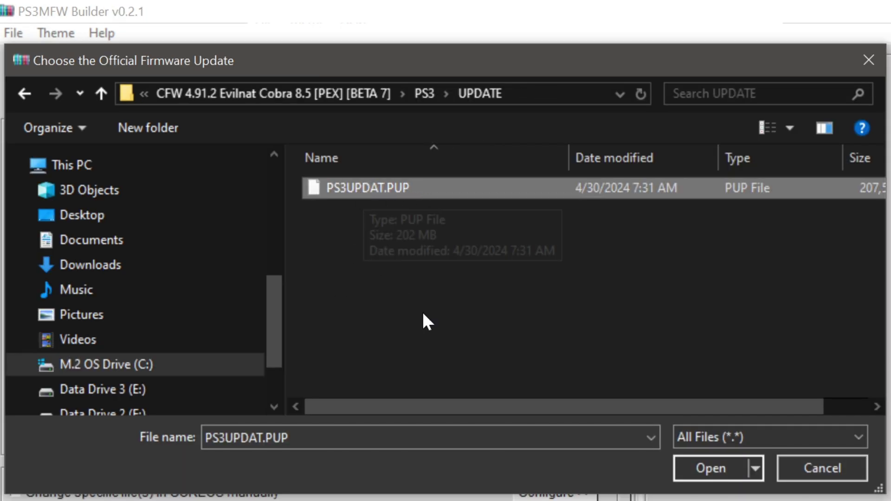
{"action": "left_click", "coordinate": [691, 467]}
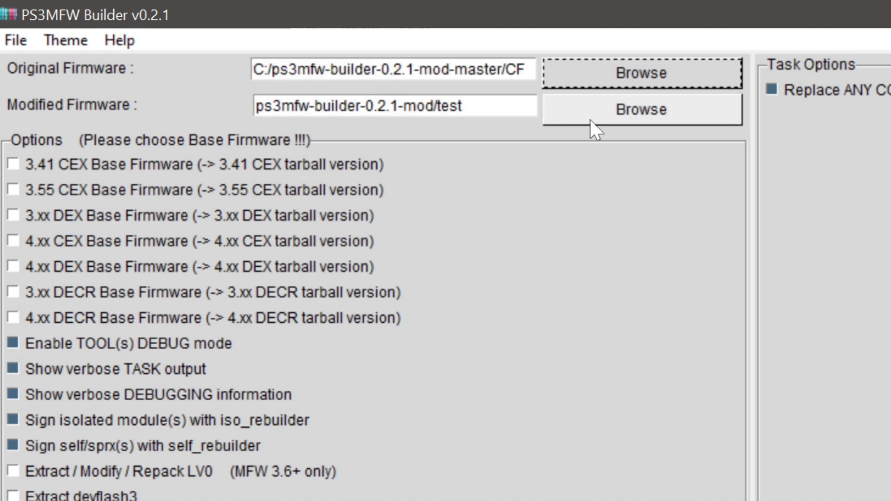
Step: Set the Modified Firmware output file to 600_750.PUP on the Desktop
{"action": "left_click", "coordinate": [620, 119]}
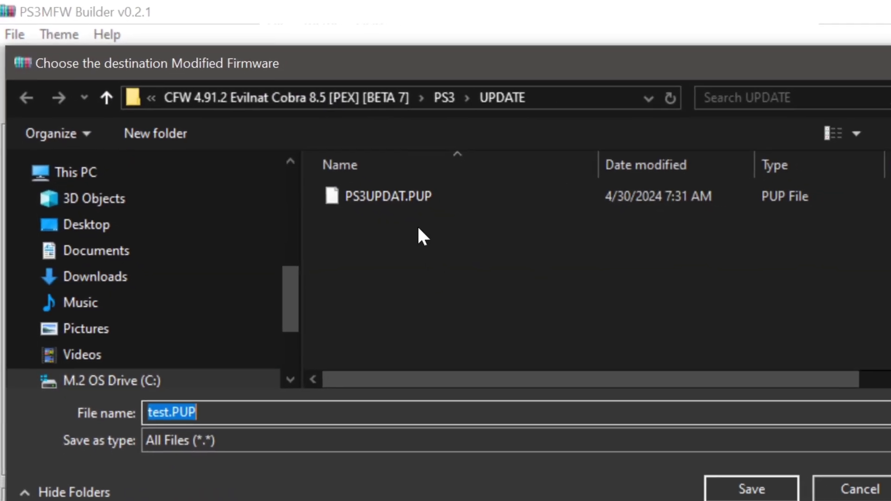
{"action": "left_click", "coordinate": [91, 236]}
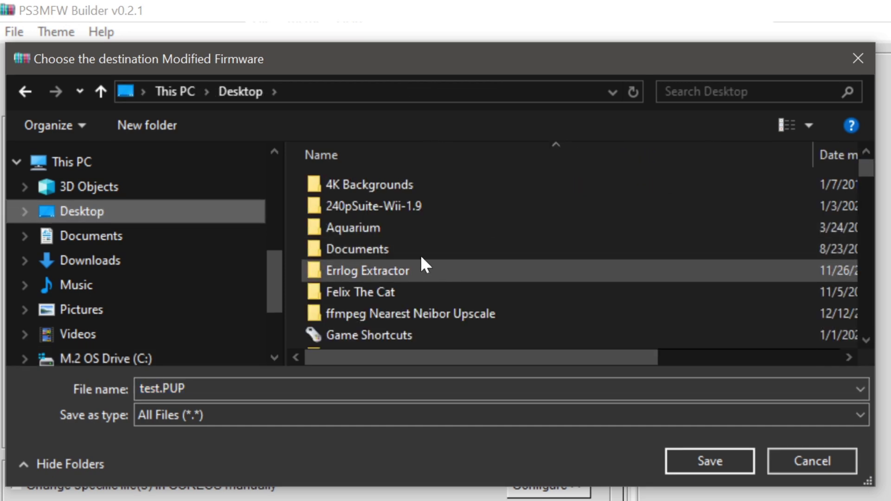
{"action": "key", "text": "Tab"}
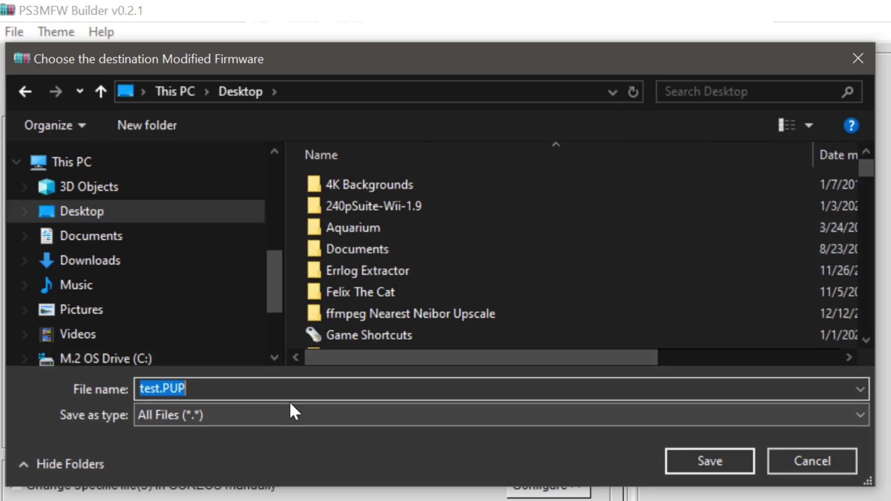
{"action": "type", "text": "600"}
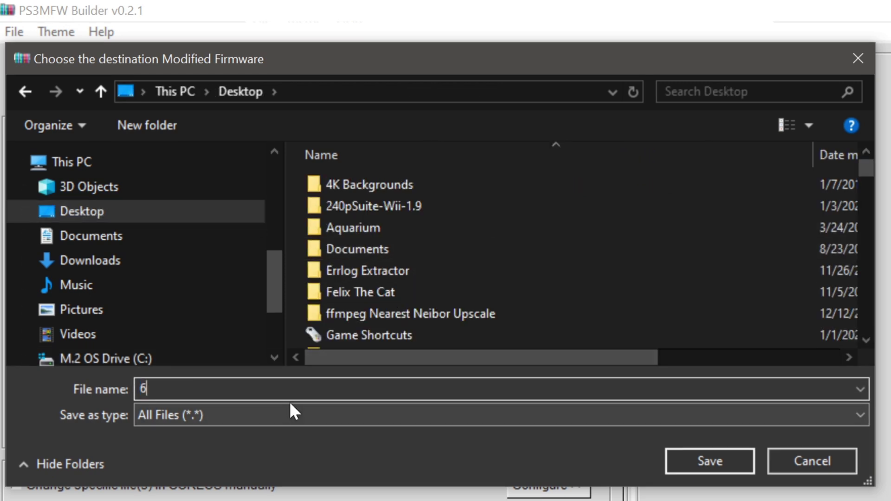
{"action": "type", "text": "_750"}
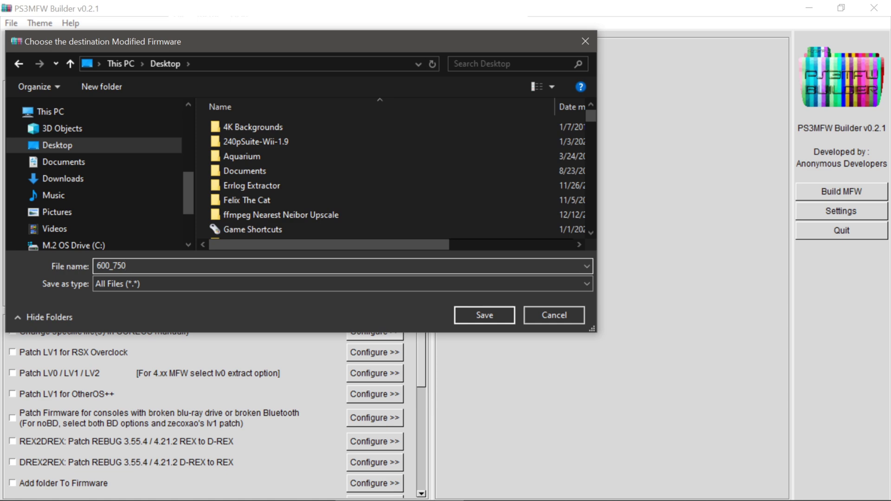
{"action": "left_click", "coordinate": [480, 316]}
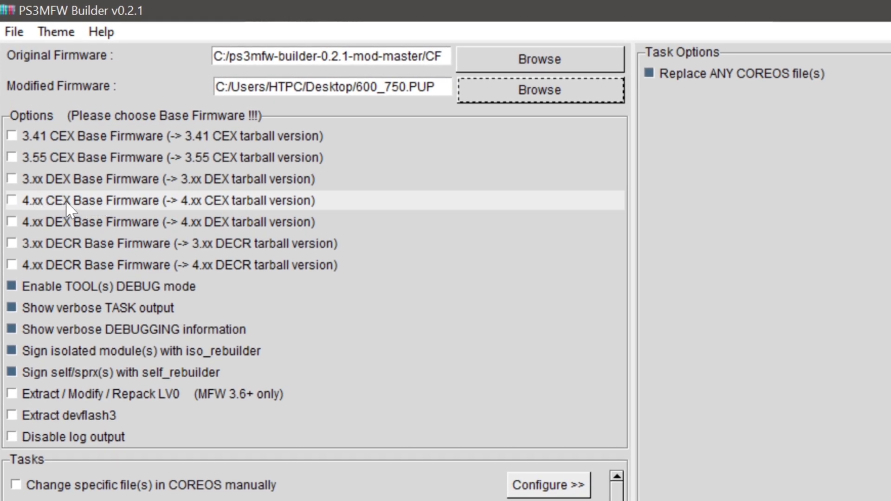
Step: Tick 4.xx CEX Base Firmware and untick the iso_rebuilder and self_rebuilder signing options
{"action": "left_click", "coordinate": [12, 200]}
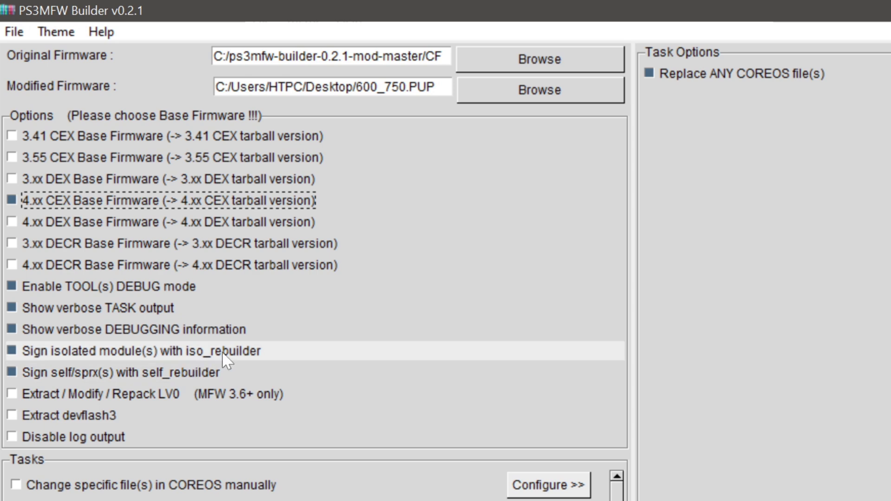
{"action": "left_click", "coordinate": [12, 372]}
{"action": "left_click", "coordinate": [12, 351]}
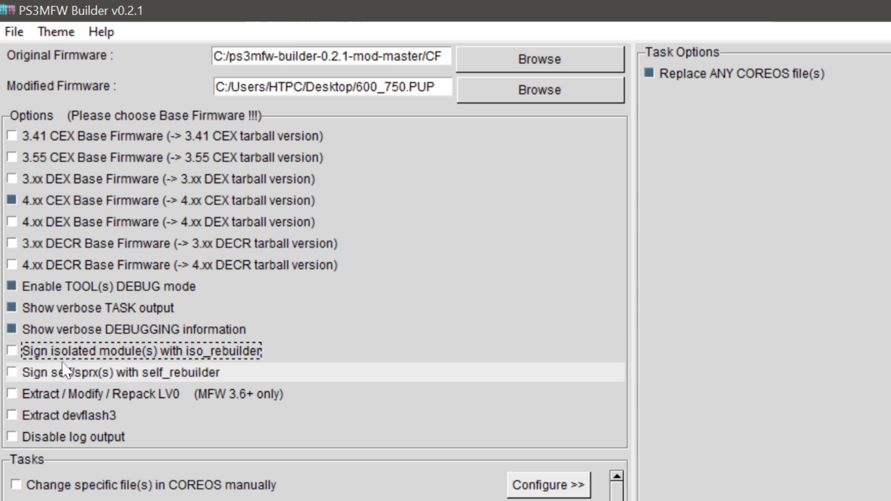
{"action": "left_click", "coordinate": [12, 373]}
{"action": "left_click", "coordinate": [12, 372]}
{"action": "left_click", "coordinate": [11, 351]}
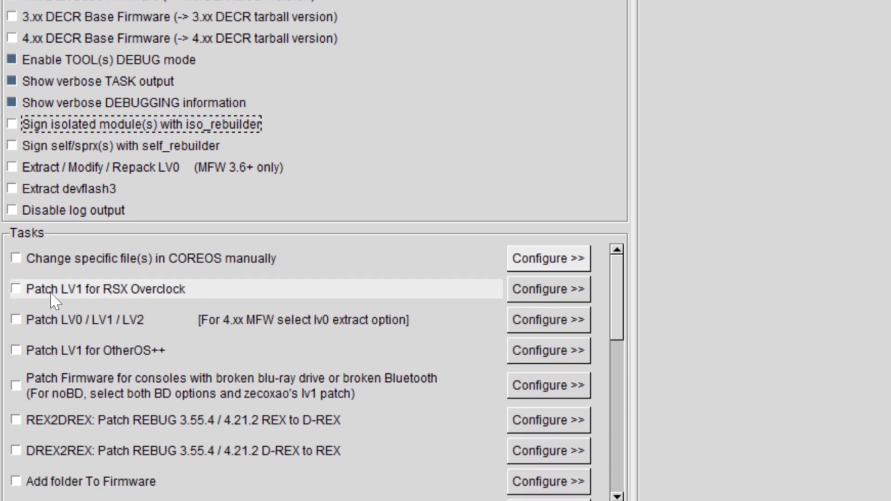
Step: Enable Patch LV1 for RSX Overclock at 600MHz / 750MHz and build the MFW
{"action": "left_click", "coordinate": [17, 289]}
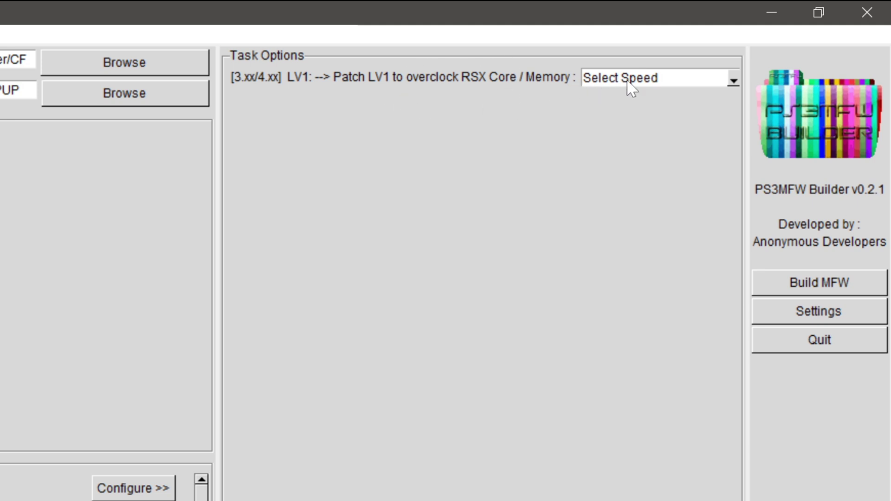
{"action": "left_click", "coordinate": [734, 81]}
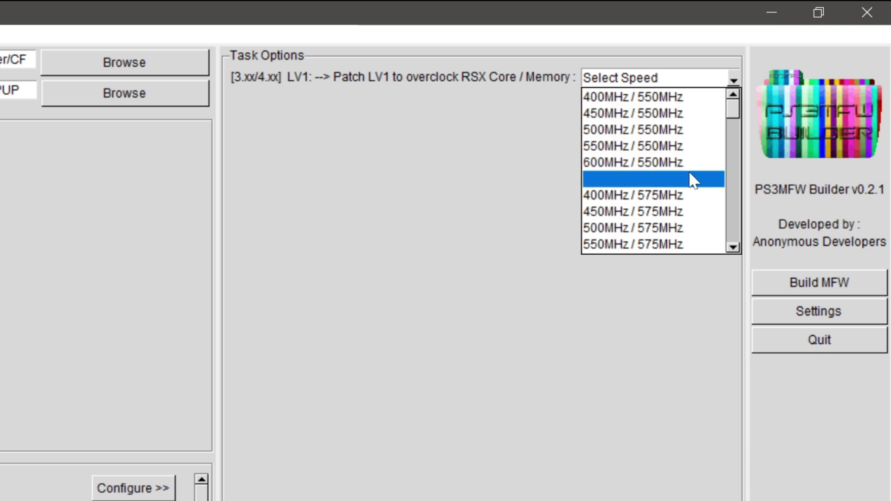
{"action": "scroll", "coordinate": [690, 179], "scroll_direction": "down", "scroll_amount": 14}
{"action": "scroll", "coordinate": [678, 220], "scroll_direction": "down", "scroll_amount": 4}
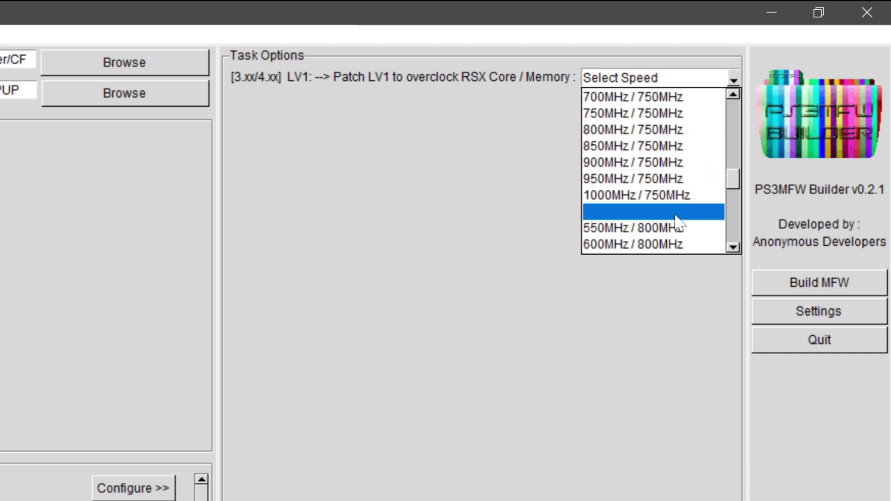
{"action": "scroll", "coordinate": [677, 180], "scroll_direction": "up", "scroll_amount": 2}
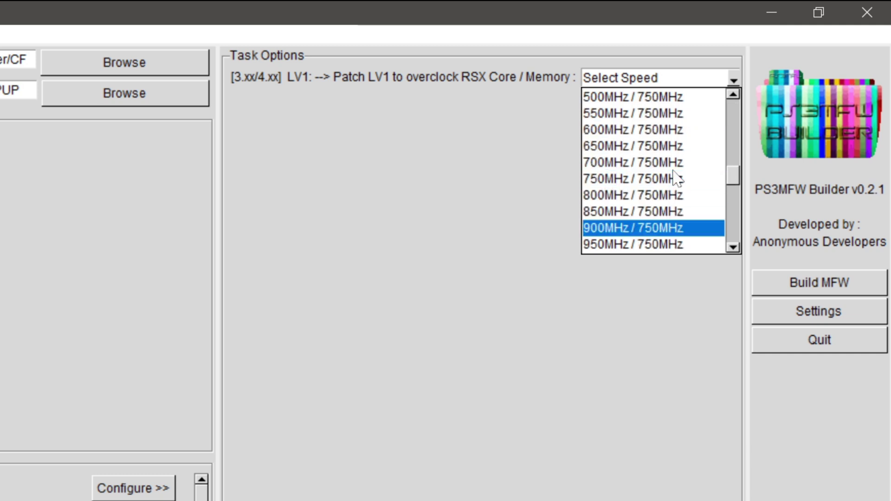
{"action": "left_click", "coordinate": [667, 135]}
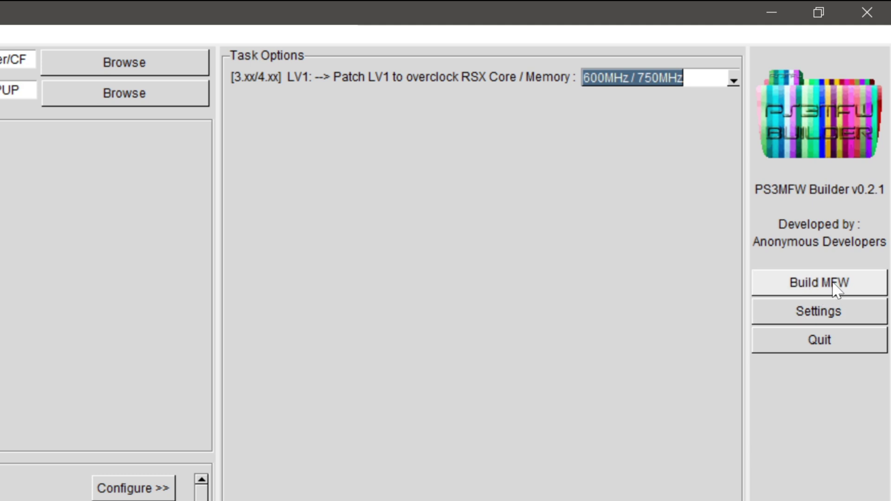
{"action": "left_click", "coordinate": [852, 288]}
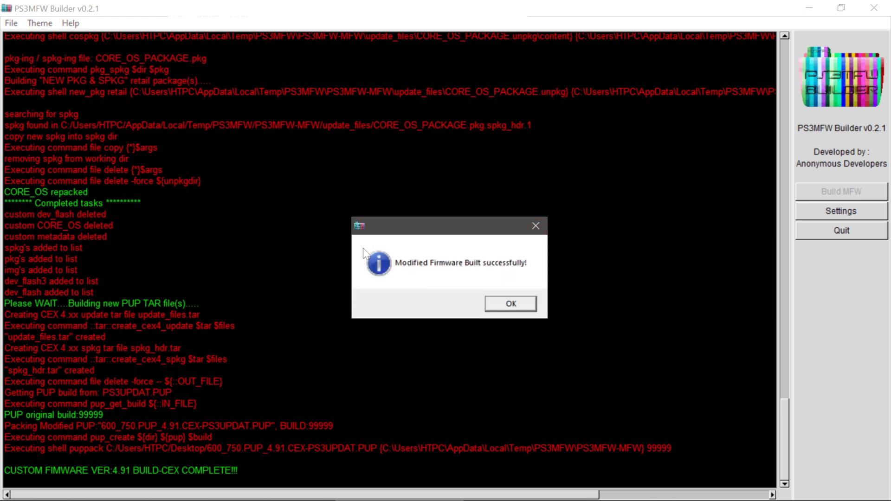
Step: Close the build-success message and bring the built PUP file into view on the desktop
{"action": "left_click", "coordinate": [499, 306]}
{"action": "left_click", "coordinate": [806, 3]}
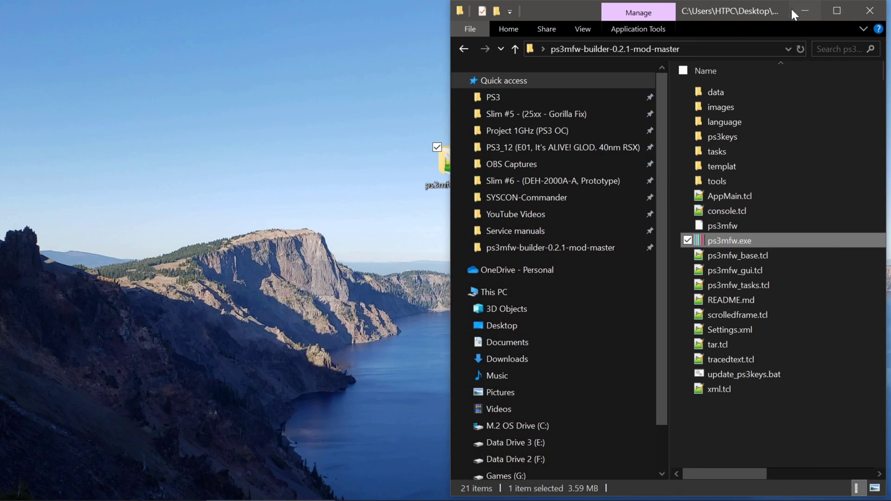
{"action": "left_click", "coordinate": [794, 10]}
{"action": "left_click_drag", "start_coordinate": [722, 143], "coordinate": [545, 172]}
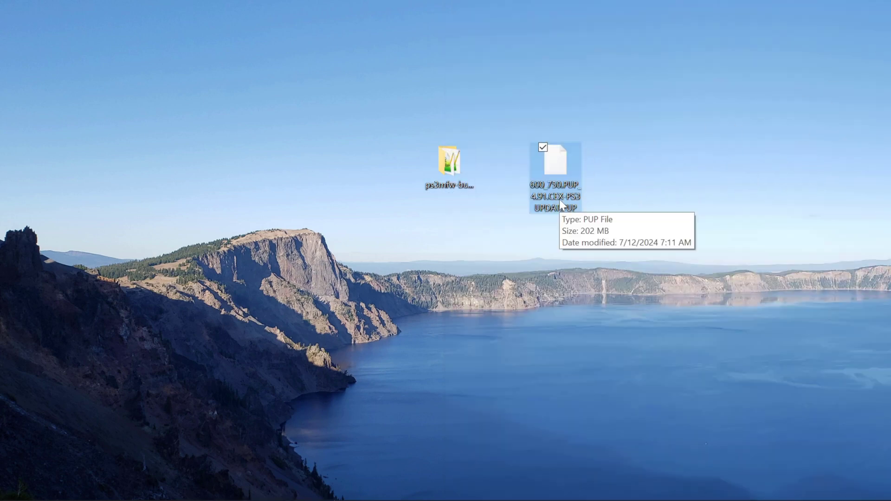
Step: Rename the built 600_750 firmware file to PS3UPDAT.PUP
{"action": "left_click", "coordinate": [558, 193]}
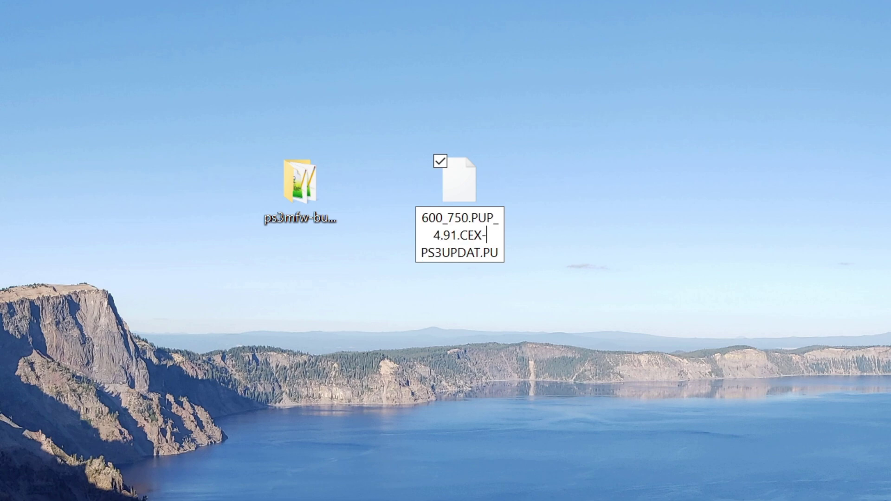
{"action": "left_click_drag", "start_coordinate": [487, 235], "coordinate": [422, 218]}
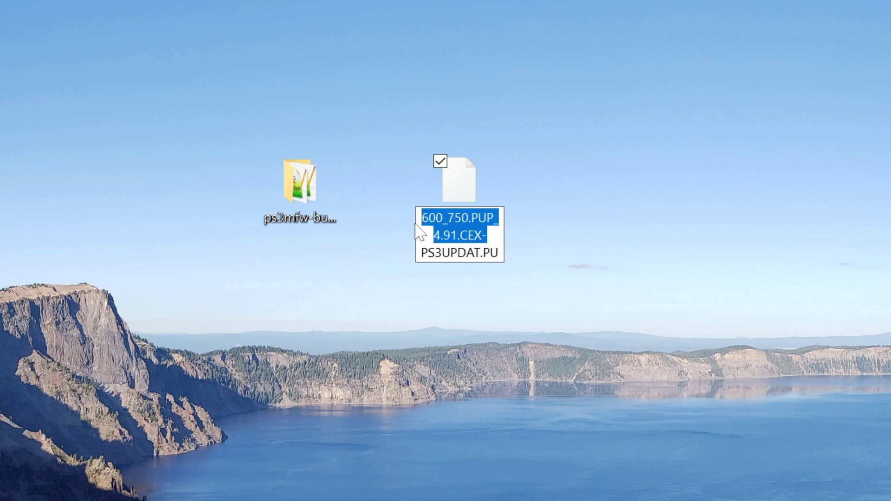
{"action": "key", "text": "Delete"}
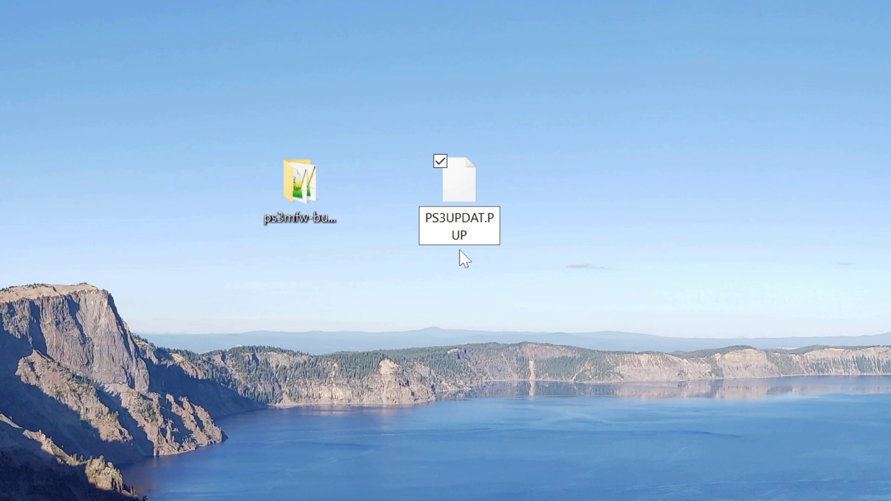
{"action": "key", "text": "Return"}
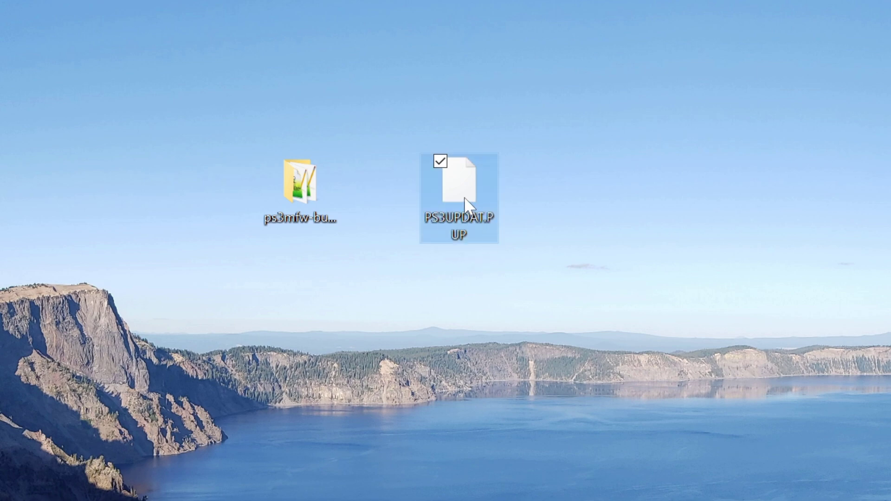
{"action": "left_click_drag", "start_coordinate": [471, 203], "coordinate": [452, 205]}
Step: Create a PS3 folder on the desktop with an UPDATE subfolder inside
{"action": "key", "text": "ctrl+shift+n"}
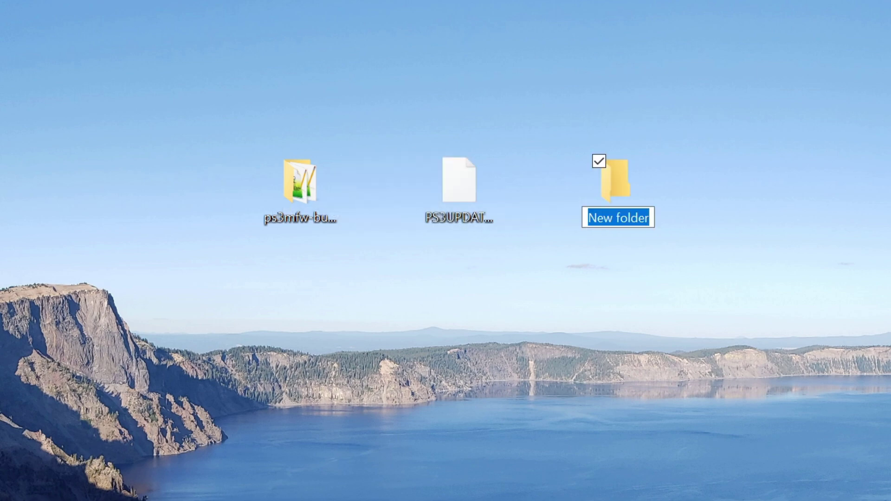
{"action": "type", "text": "PS3"}
{"action": "key", "text": "Return"}
{"action": "key", "text": "Return"}
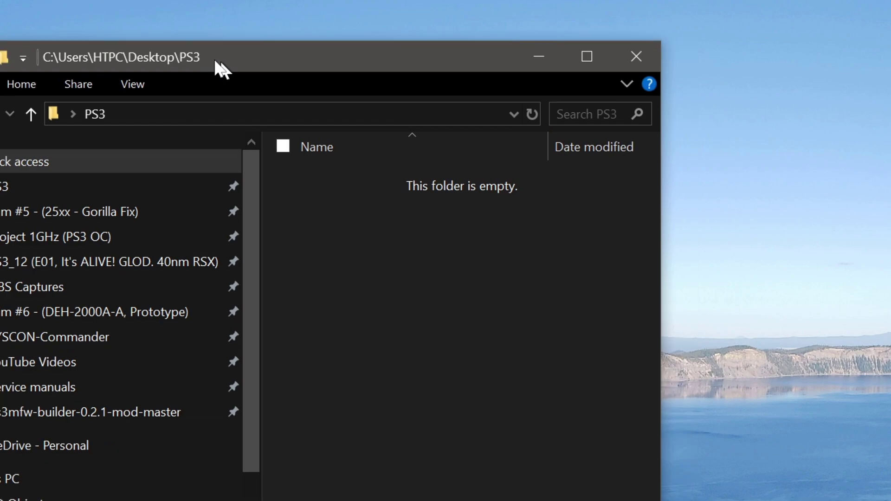
{"action": "right_click", "coordinate": [377, 242]}
{"action": "key", "text": "ctrl+shift+n"}
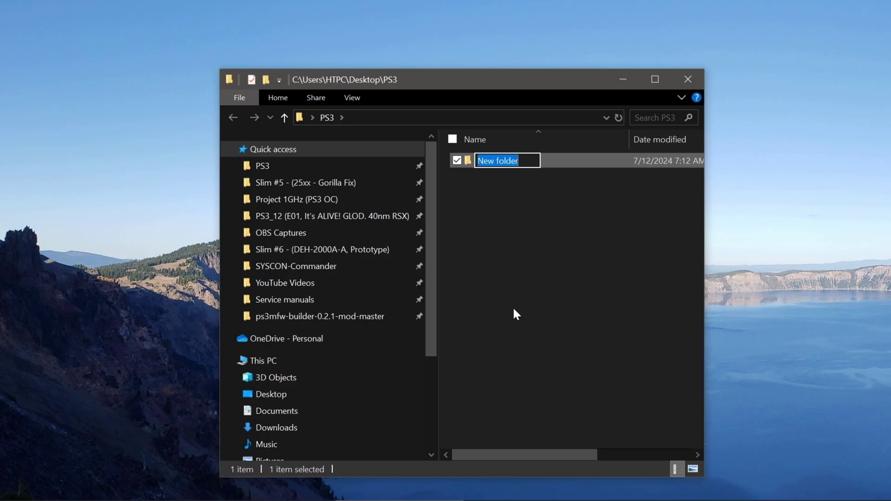
{"action": "type", "text": "U"}
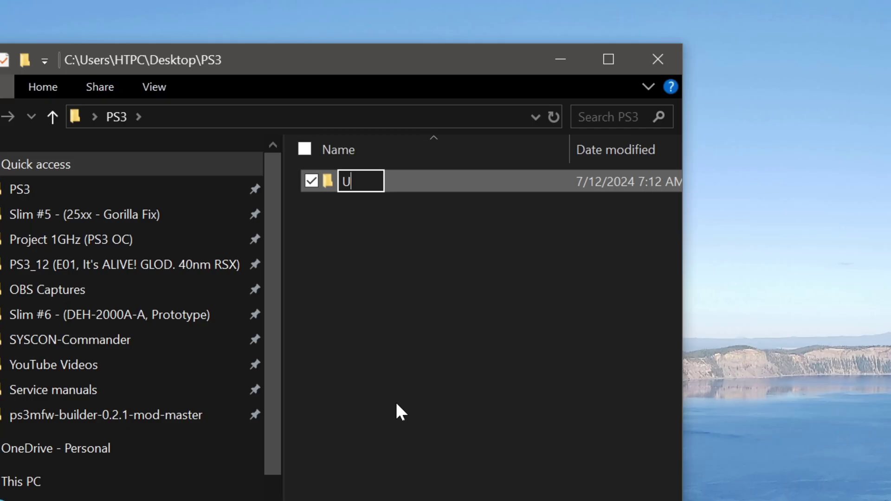
{"action": "type", "text": "PDATE"}
{"action": "left_click", "coordinate": [394, 400]}
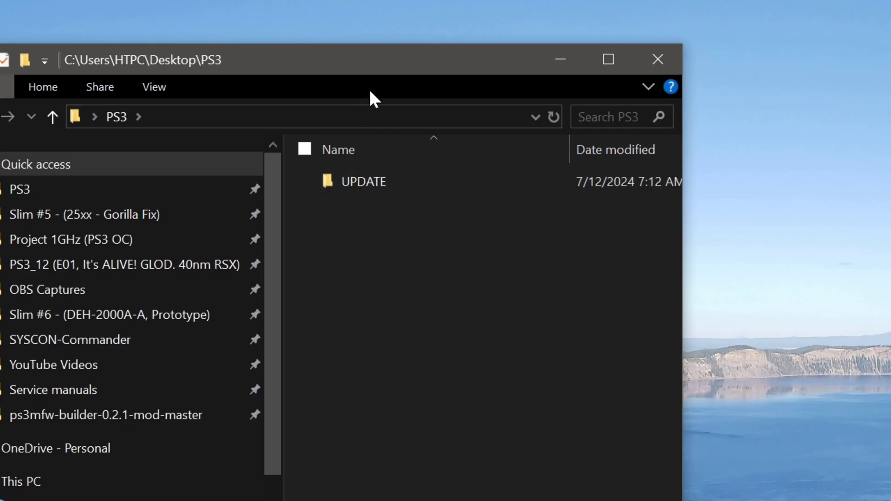
Step: Move PS3UPDAT.PUP into the PS3\UPDATE folder and check it is there
{"action": "left_click_drag", "start_coordinate": [367, 63], "coordinate": [115, 40]}
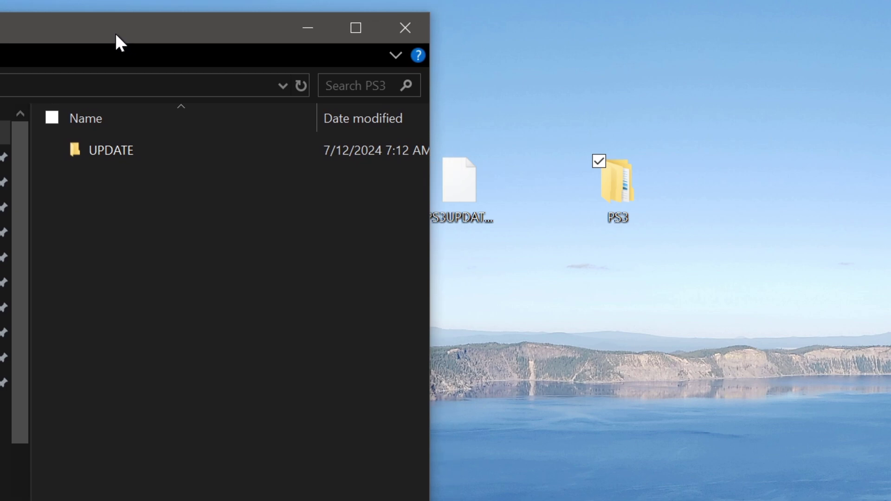
{"action": "left_click_drag", "start_coordinate": [472, 192], "coordinate": [107, 151]}
{"action": "double_click", "coordinate": [107, 151]}
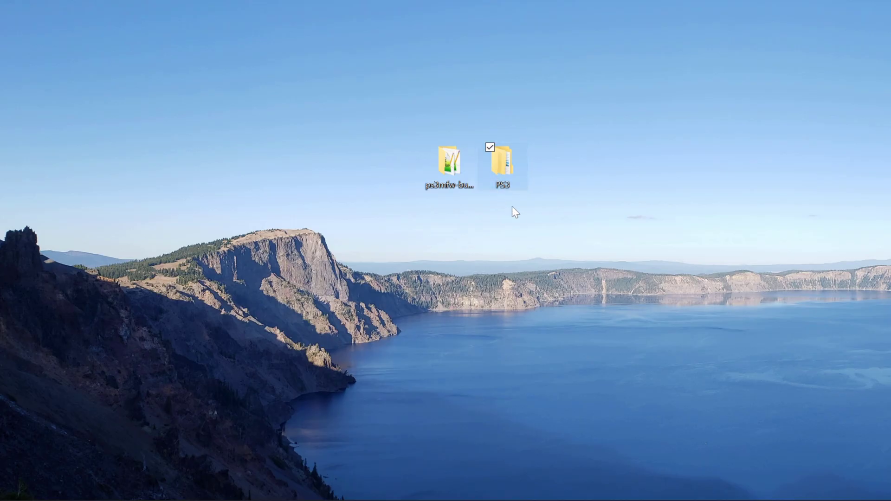
{"action": "mouse_move", "coordinate": [504, 171]}
{"action": "left_mouse_down"}
{"action": "mouse_move", "coordinate": [519, 192]}
{"action": "mouse_move", "coordinate": [514, 183]}
{"action": "left_mouse_up"}
{"action": "left_click", "coordinate": [543, 197]}
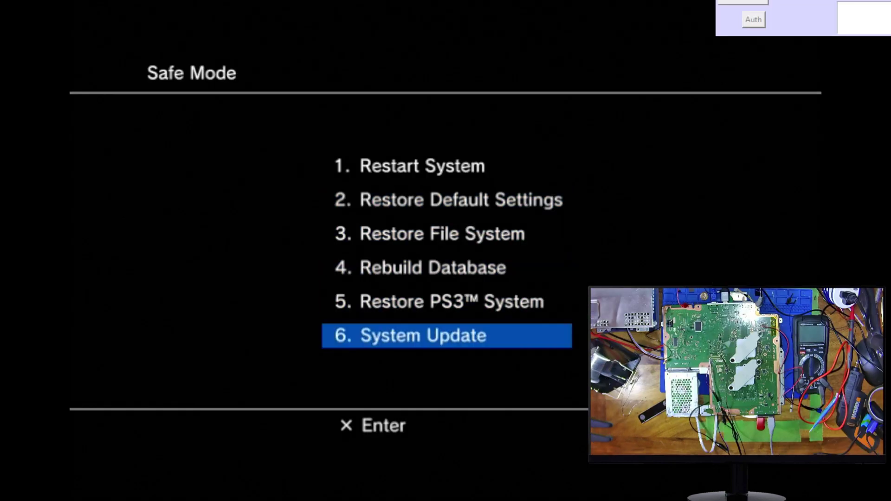
Step: Start the Safe Mode system update to install the overclocked PS3UPDAT.PUP
{"action": "key", "text": "Return"}
{"action": "key", "text": "Return"}
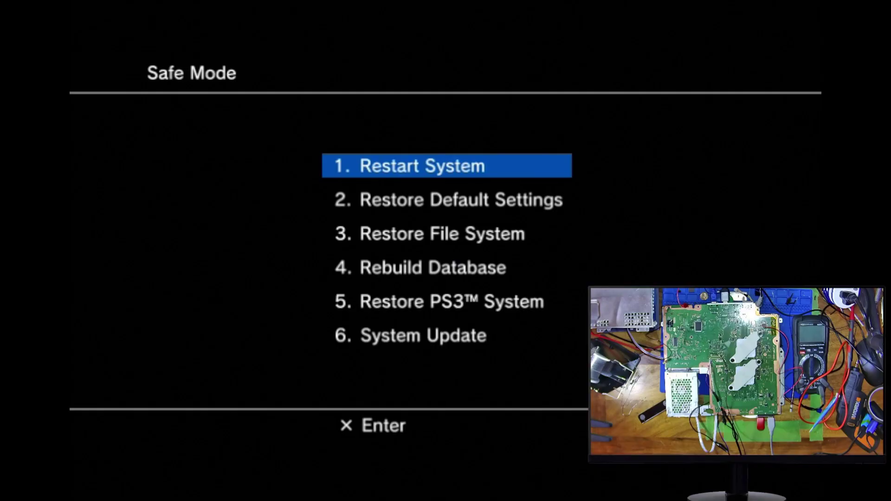
Step: Move the selection down to the System Update option
{"action": "key", "text": "Down"}
{"action": "key", "text": "Down"}
{"action": "key", "text": "Down"}
{"action": "key", "text": "Down"}
{"action": "key", "text": "Down"}
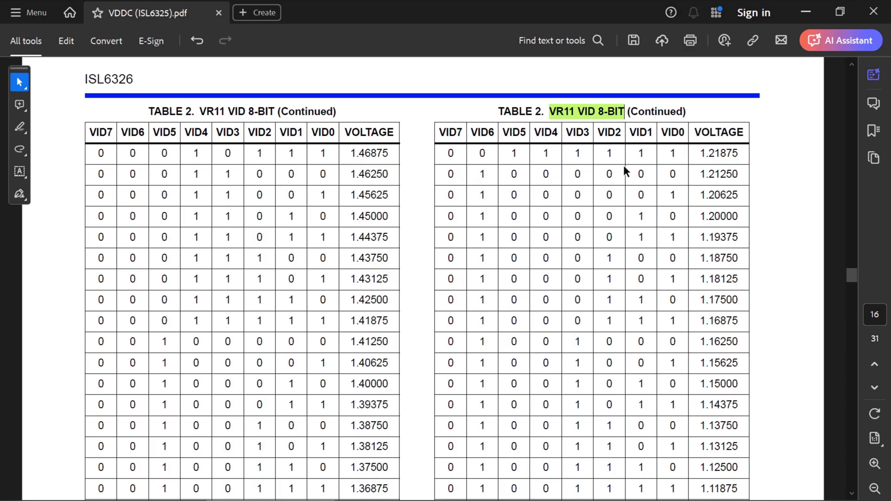
Step: Scroll to the bottom of page 16 to show the highlighted 0.97500 V row
{"action": "scroll", "coordinate": [755, 247], "scroll_direction": "down", "scroll_amount": 12}
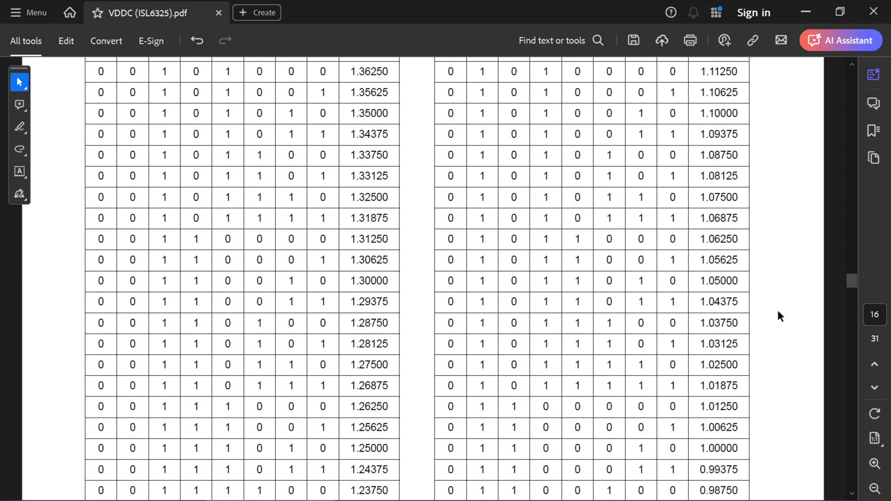
{"action": "scroll", "coordinate": [778, 316], "scroll_direction": "down", "scroll_amount": 2}
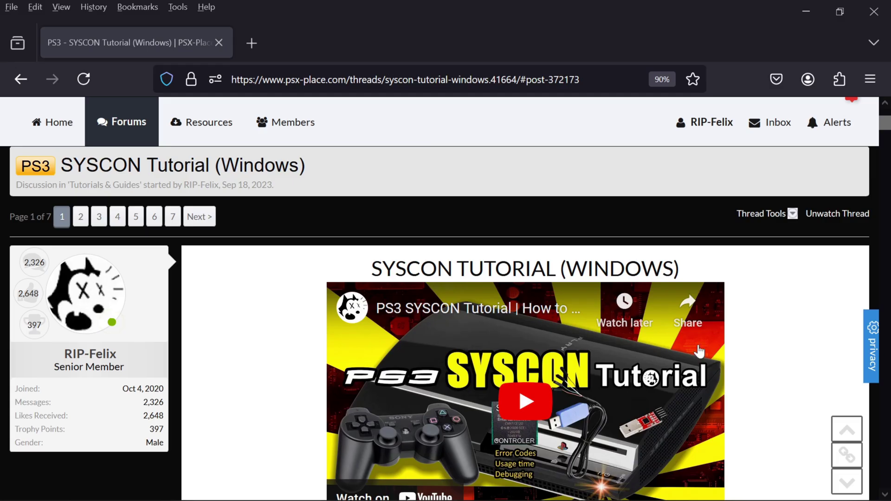
{"action": "scroll", "coordinate": [699, 351], "scroll_direction": "down", "scroll_amount": 3}
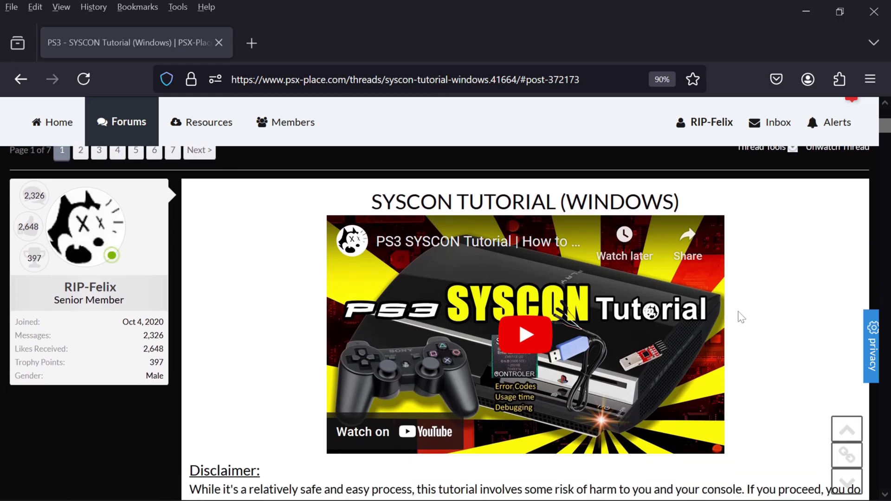
Step: Play the PSX-Place SYSCON tutorial video and watch it in full screen
{"action": "left_click", "coordinate": [693, 403]}
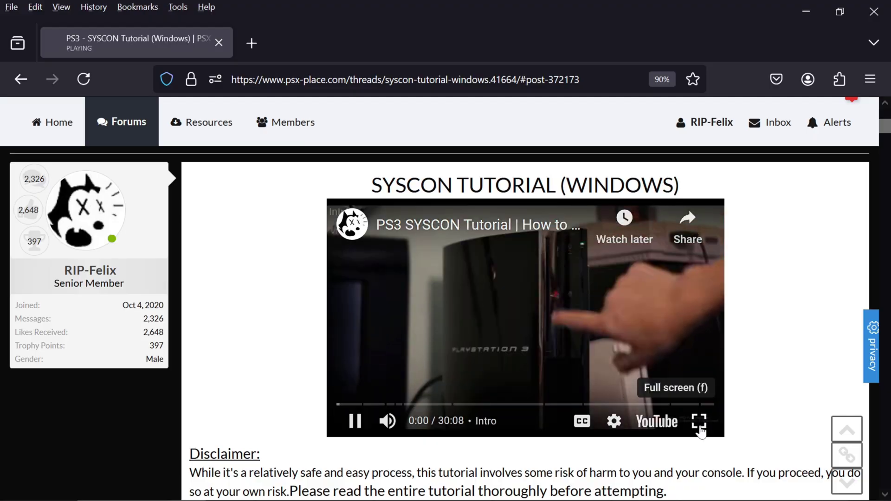
{"action": "left_click", "coordinate": [699, 421]}
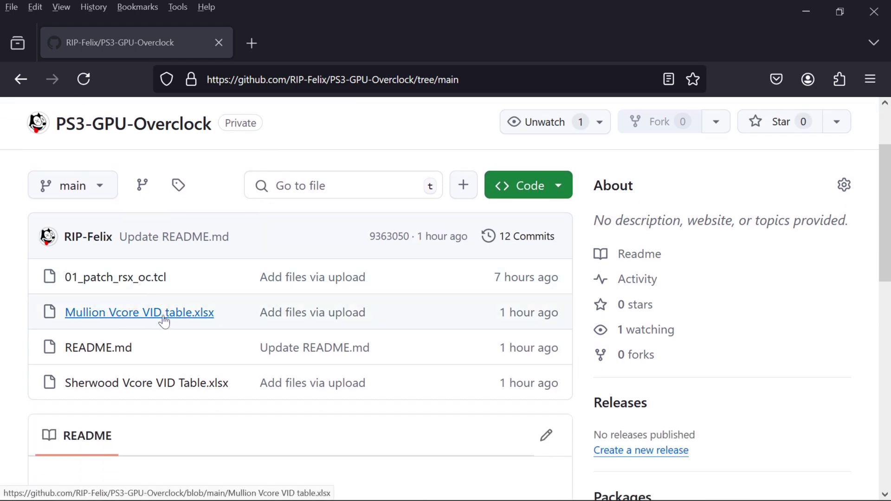
Step: Download Sherwood Vcore VID Table.xlsx from the PS3-GPU-Overclock GitHub repository
{"action": "left_click", "coordinate": [128, 385]}
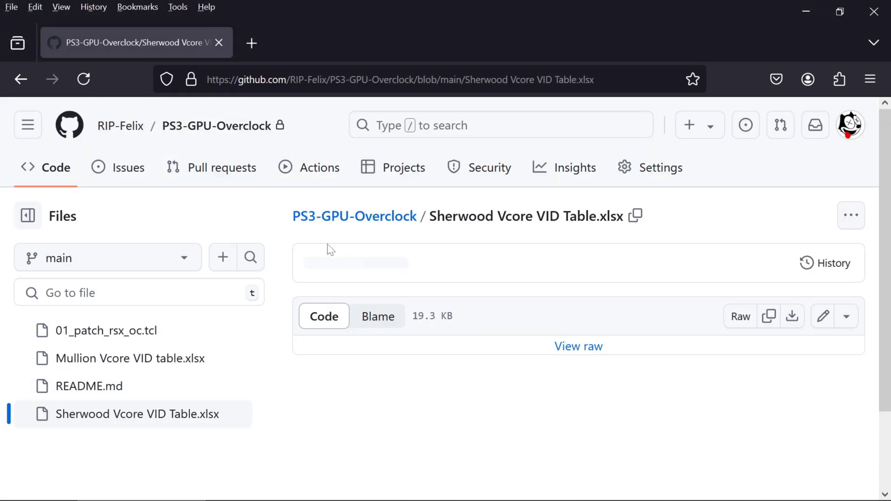
{"action": "left_click", "coordinate": [851, 216]}
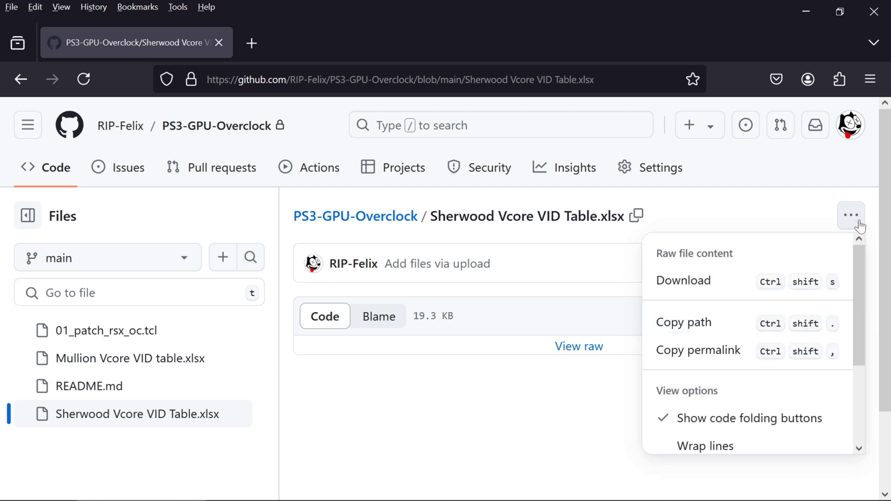
{"action": "left_click", "coordinate": [688, 282]}
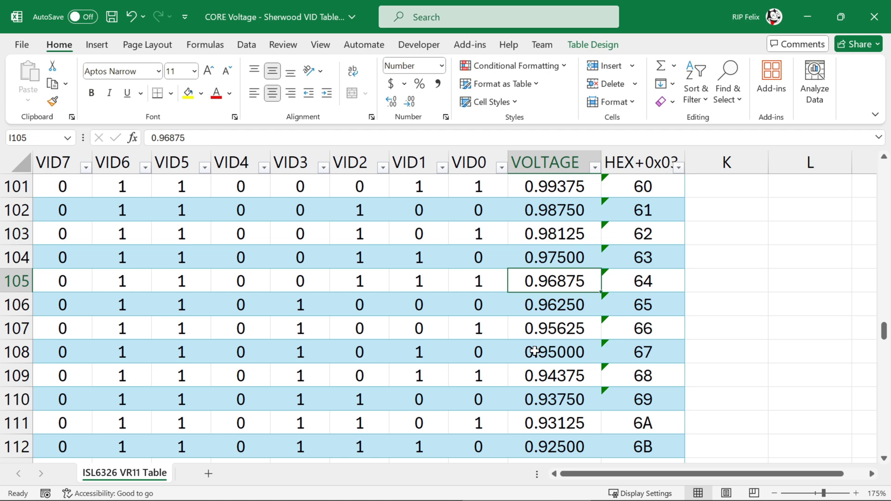
{"action": "scroll", "coordinate": [534, 351], "scroll_direction": "up", "scroll_amount": 2}
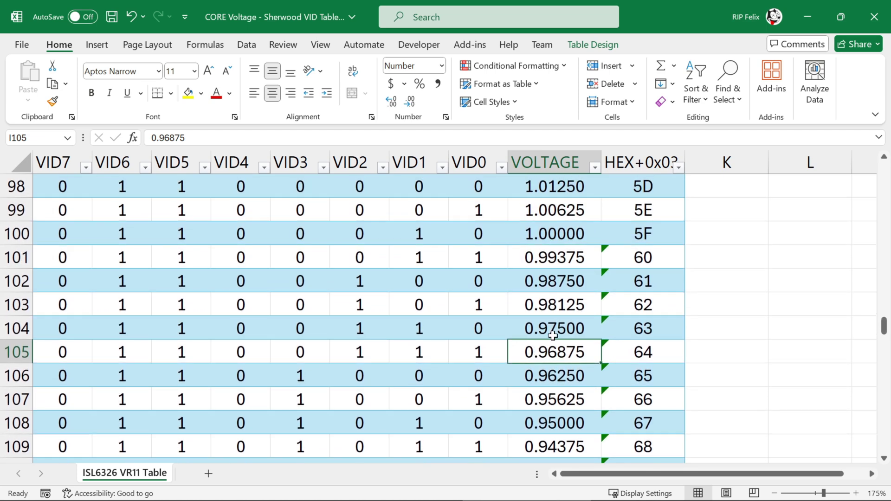
{"action": "left_click", "coordinate": [552, 236]}
{"action": "left_click_drag", "start_coordinate": [50, 237], "coordinate": [530, 238]}
{"action": "left_click", "coordinate": [487, 234]}
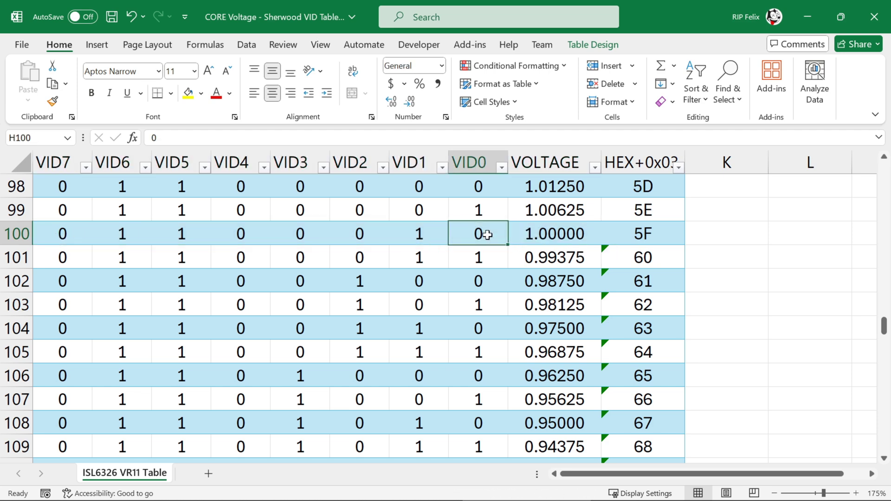
{"action": "left_click", "coordinate": [557, 233]}
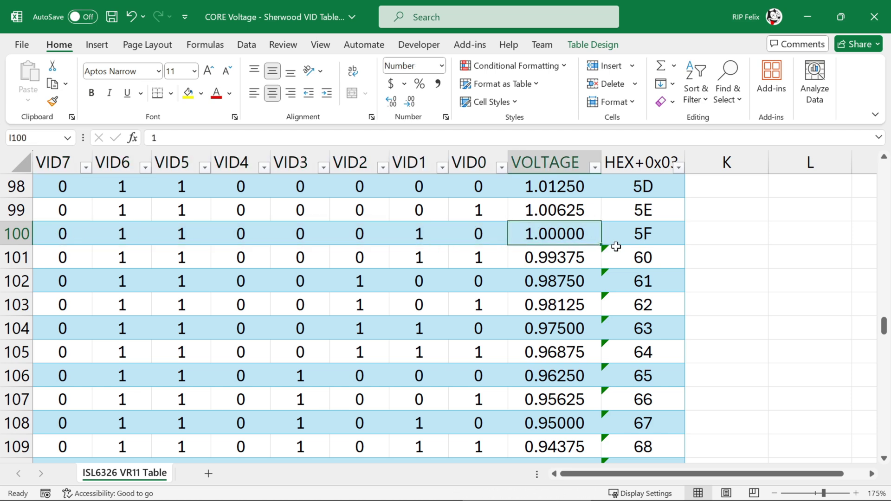
{"action": "left_click", "coordinate": [653, 234]}
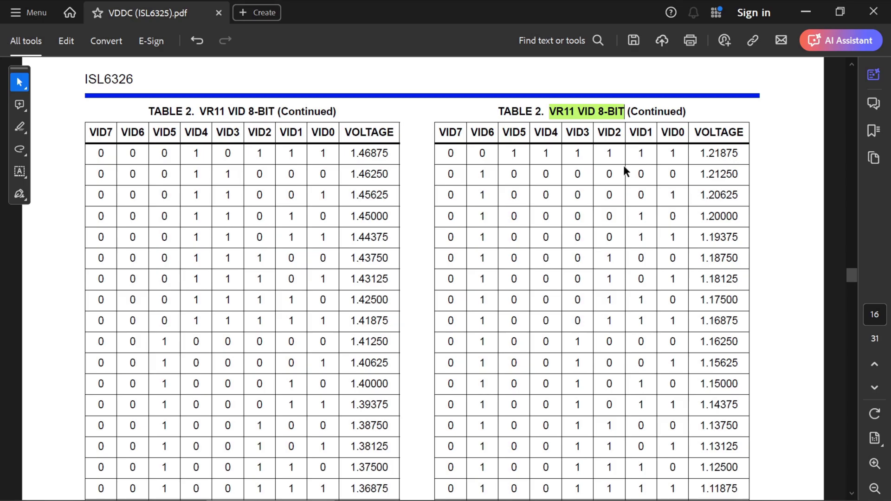
Step: Scroll the page 16 VR11 VID table down to the highlighted 0.97500 row
{"action": "scroll", "coordinate": [774, 287], "scroll_direction": "down", "scroll_amount": 10}
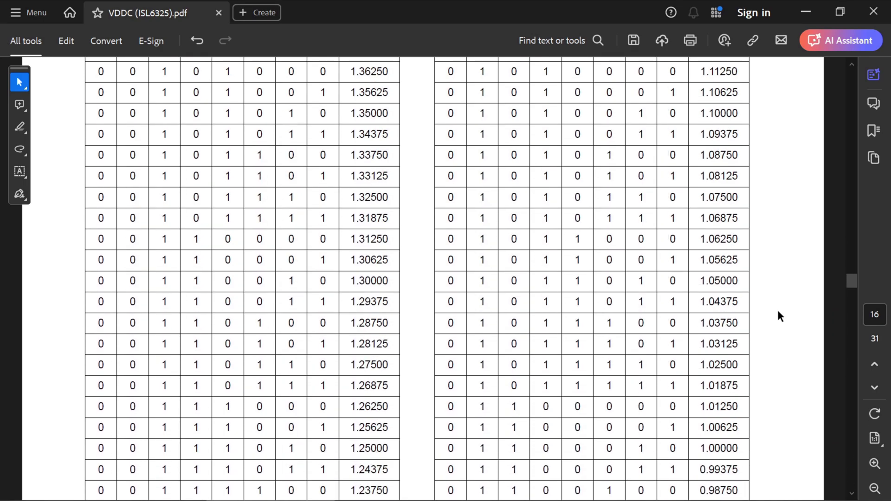
{"action": "scroll", "coordinate": [779, 317], "scroll_direction": "down", "scroll_amount": 1}
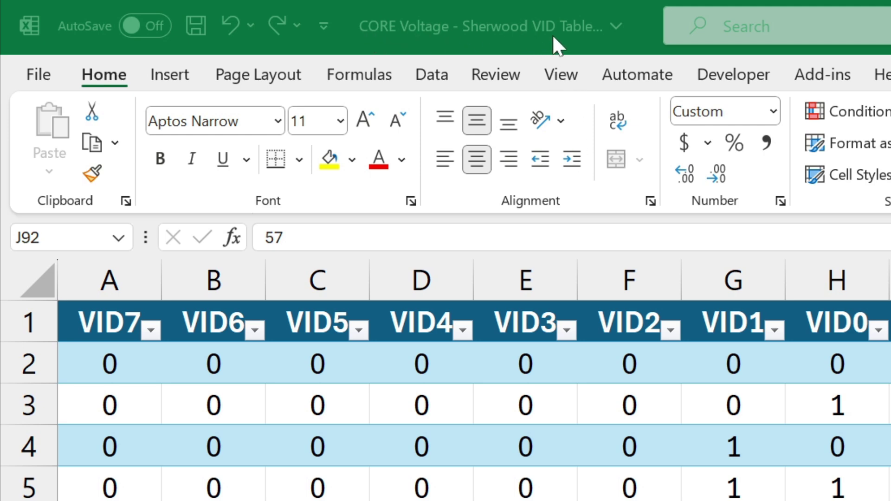
Step: Scroll the VR11 table to the 0.96250 and 0.96875 V entries in rows 105–106
{"action": "left_click", "coordinate": [733, 446]}
{"action": "scroll", "coordinate": [488, 351], "scroll_direction": "down", "scroll_amount": 6}
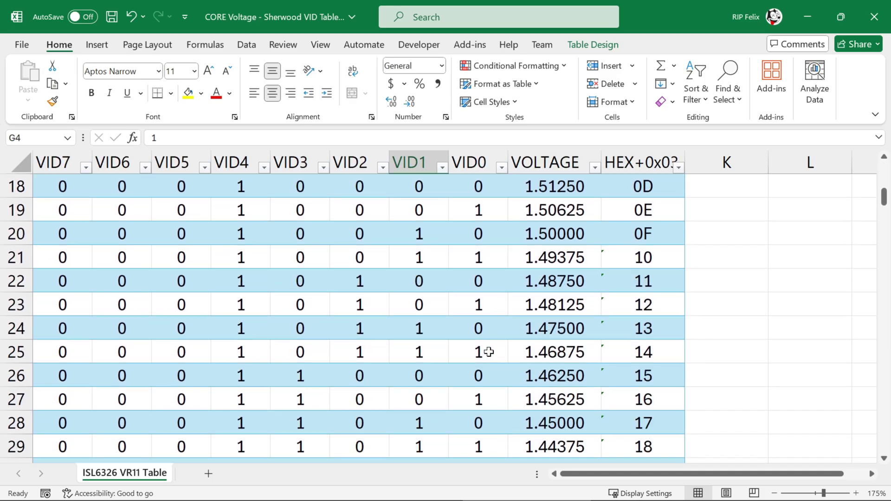
{"action": "scroll", "coordinate": [489, 352], "scroll_direction": "down", "scroll_amount": 11}
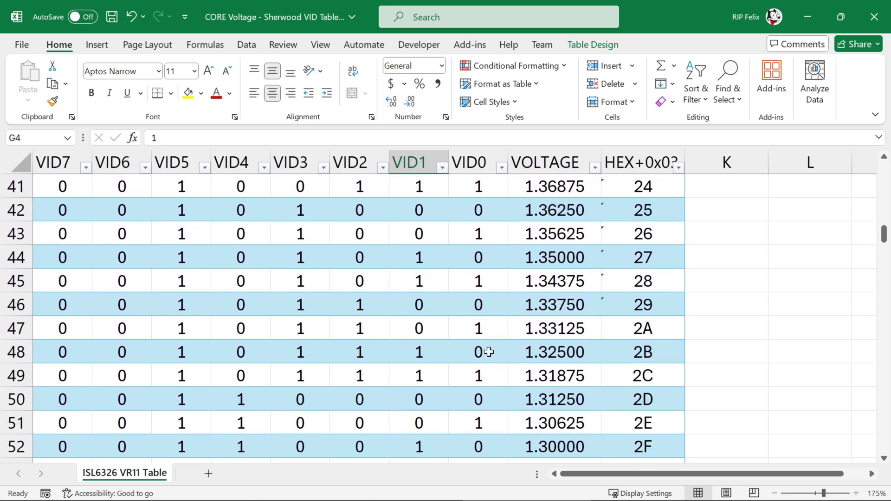
{"action": "scroll", "coordinate": [488, 352], "scroll_direction": "down", "scroll_amount": 15}
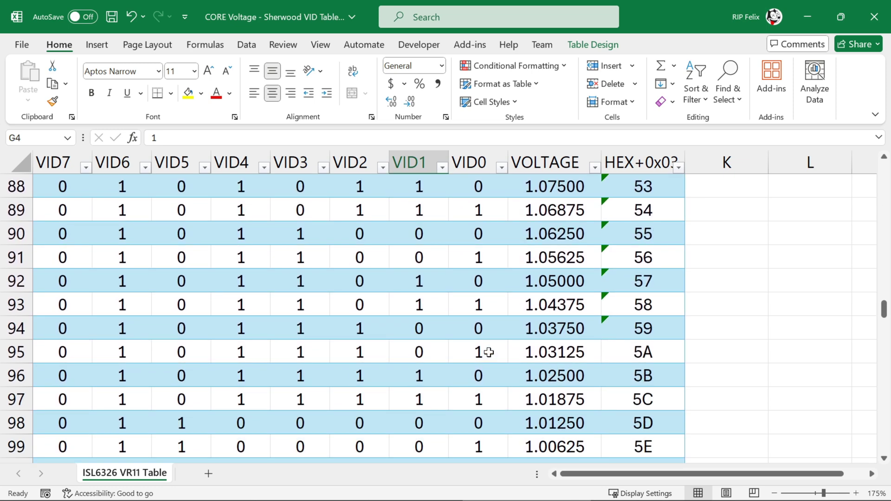
{"action": "scroll", "coordinate": [489, 352], "scroll_direction": "down", "scroll_amount": 2}
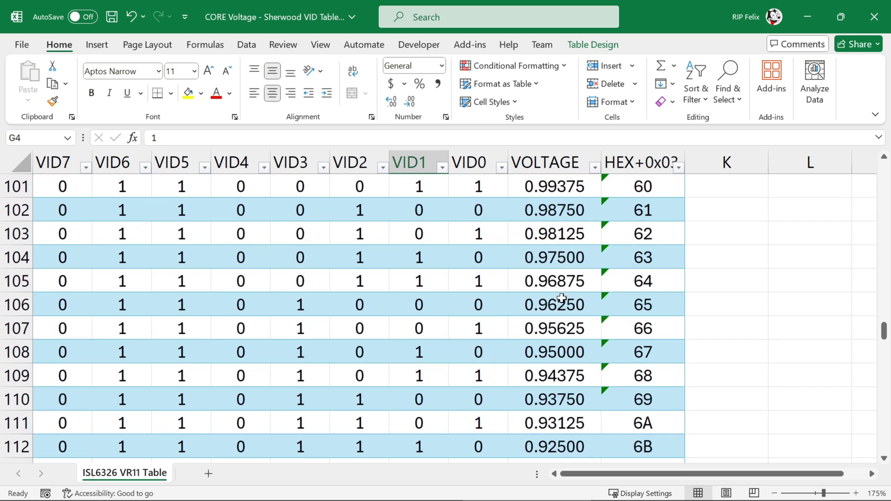
{"action": "left_click", "coordinate": [560, 310]}
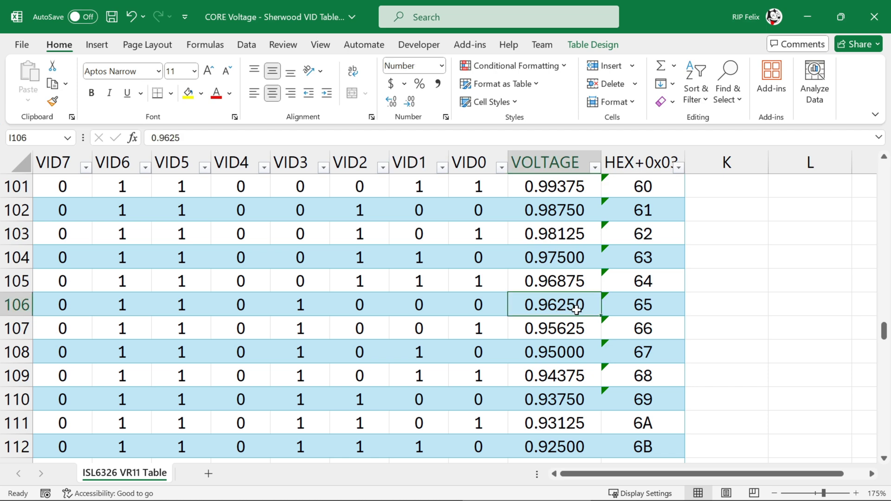
{"action": "left_click", "coordinate": [581, 282]}
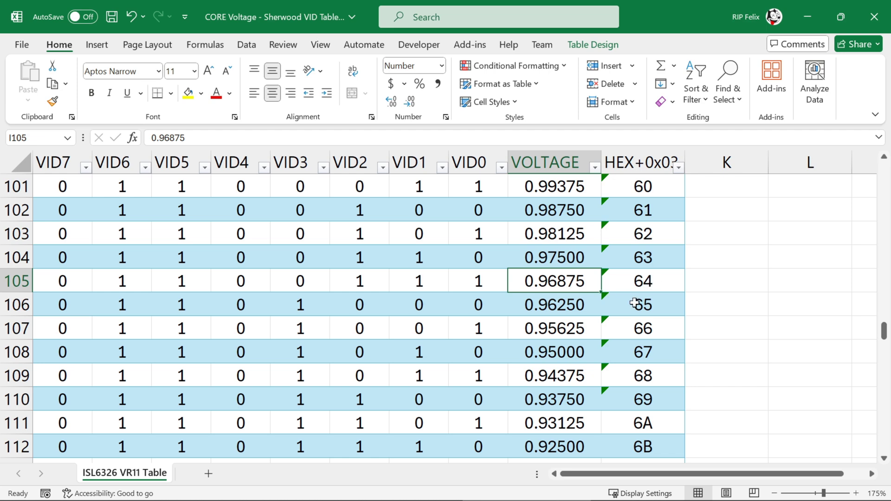
{"action": "scroll", "coordinate": [535, 350], "scroll_direction": "up", "scroll_amount": 1}
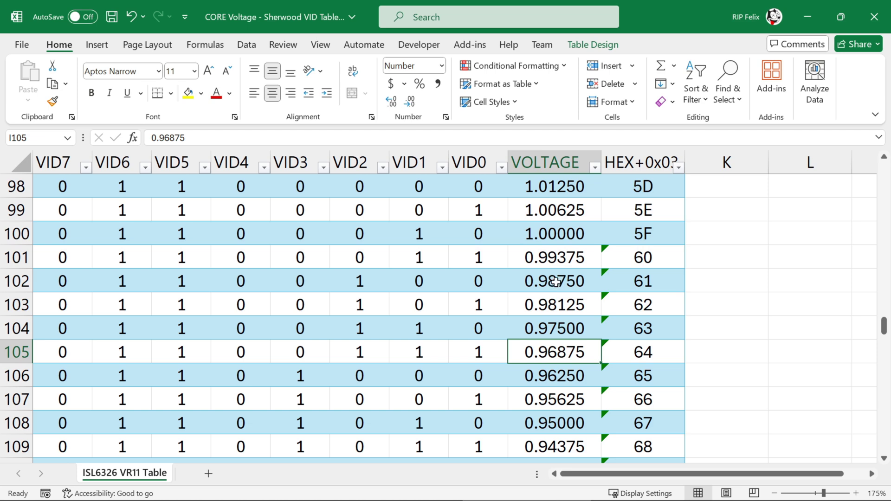
Step: Find 1.00000 V in row 100 (hex 5F), then select 1.0000 V in the NCP5318 VRD10 Table
{"action": "left_click", "coordinate": [548, 234]}
{"action": "left_click_drag", "start_coordinate": [52, 237], "coordinate": [552, 239]}
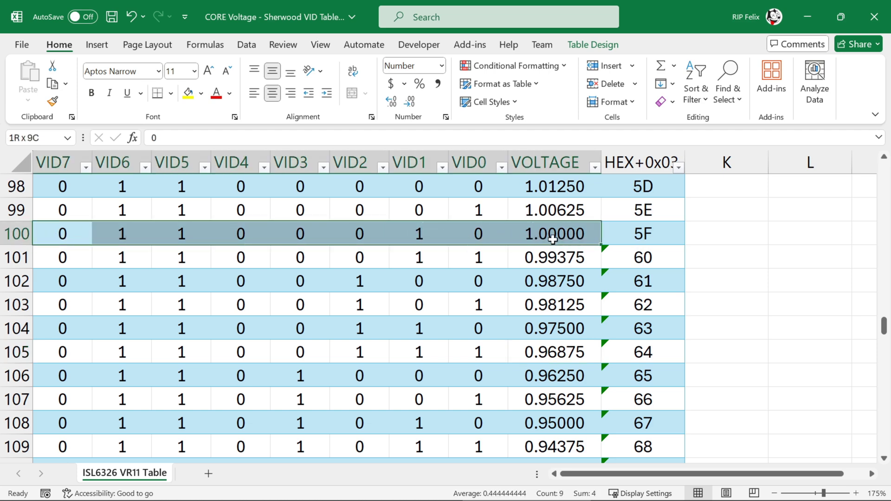
{"action": "left_click", "coordinate": [483, 232]}
{"action": "left_click", "coordinate": [556, 233]}
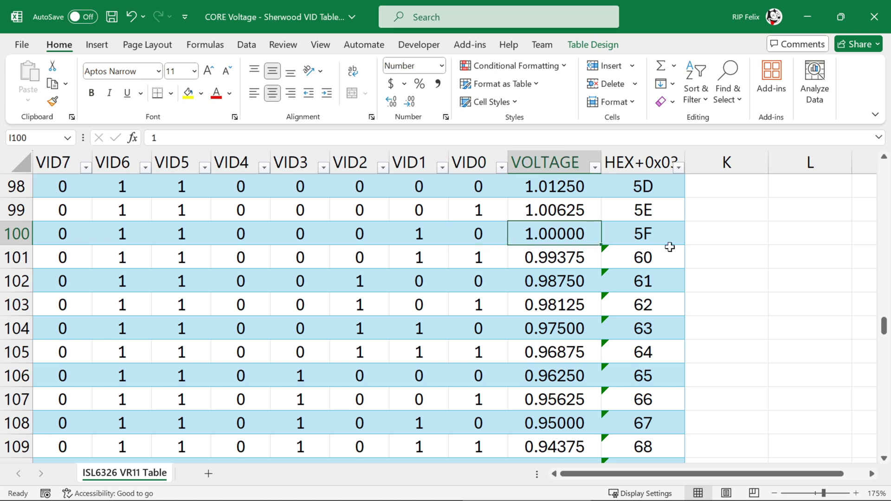
{"action": "left_click", "coordinate": [653, 234]}
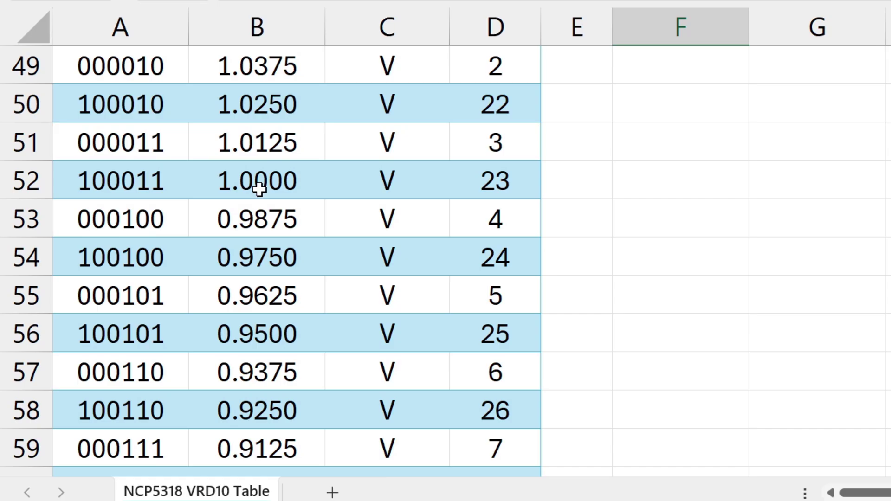
{"action": "left_click", "coordinate": [259, 185]}
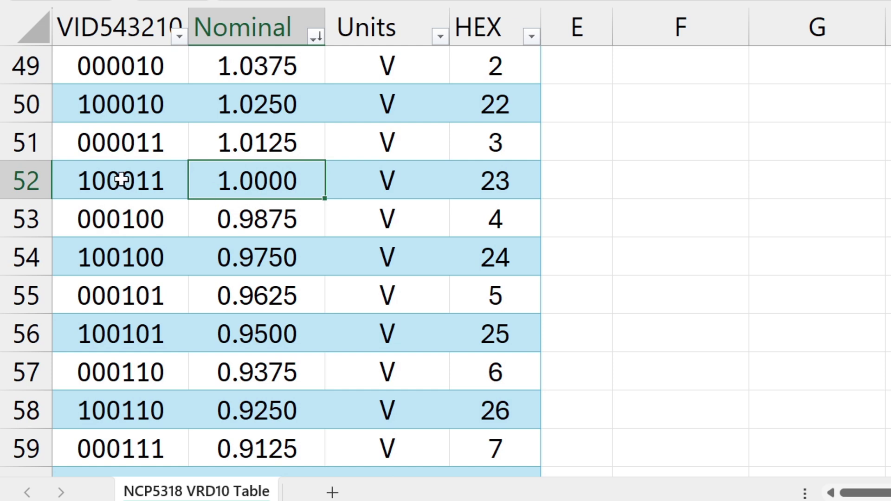
{"action": "left_click_drag", "start_coordinate": [172, 180], "coordinate": [483, 180]}
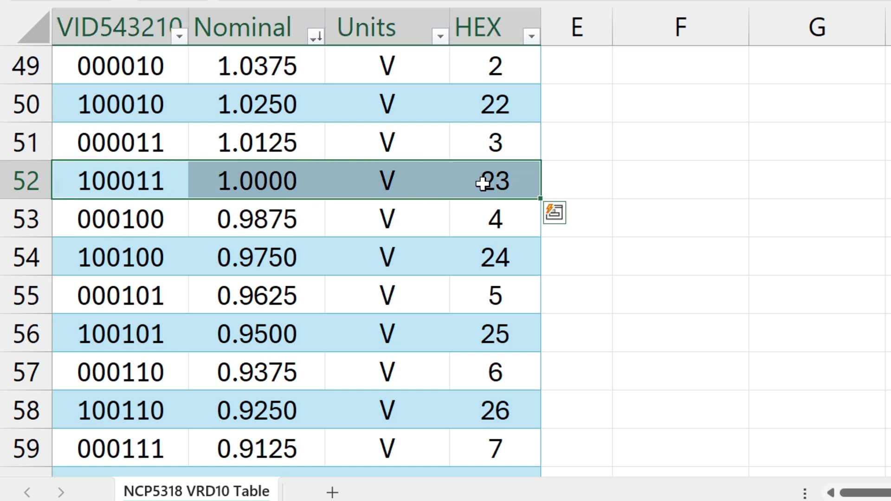
{"action": "left_click", "coordinate": [485, 181]}
{"action": "scroll", "coordinate": [431, 215], "scroll_direction": "up", "scroll_amount": 3}
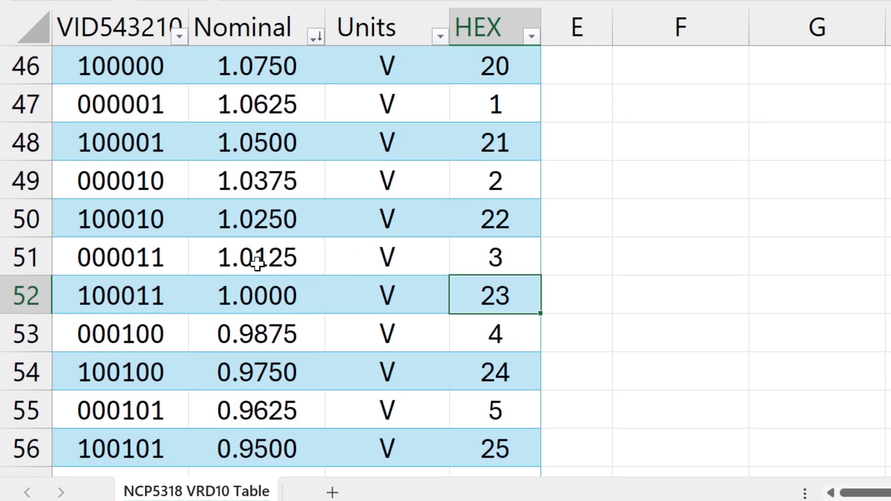
{"action": "left_click", "coordinate": [265, 223]}
{"action": "left_click_drag", "start_coordinate": [360, 224], "coordinate": [509, 223]}
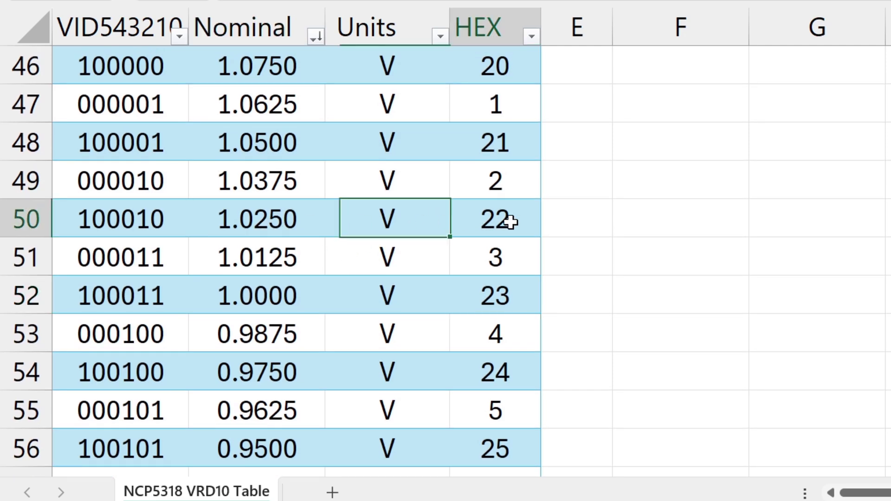
{"action": "left_click", "coordinate": [509, 222]}
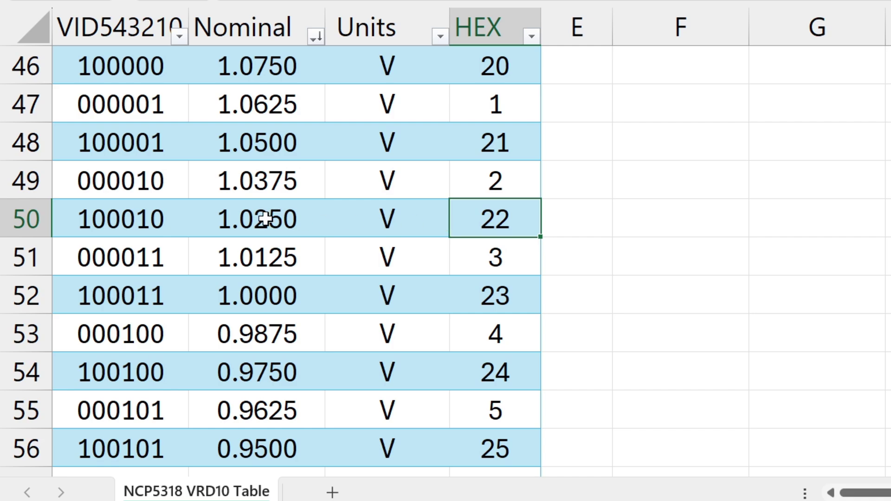
{"action": "left_click", "coordinate": [261, 153]}
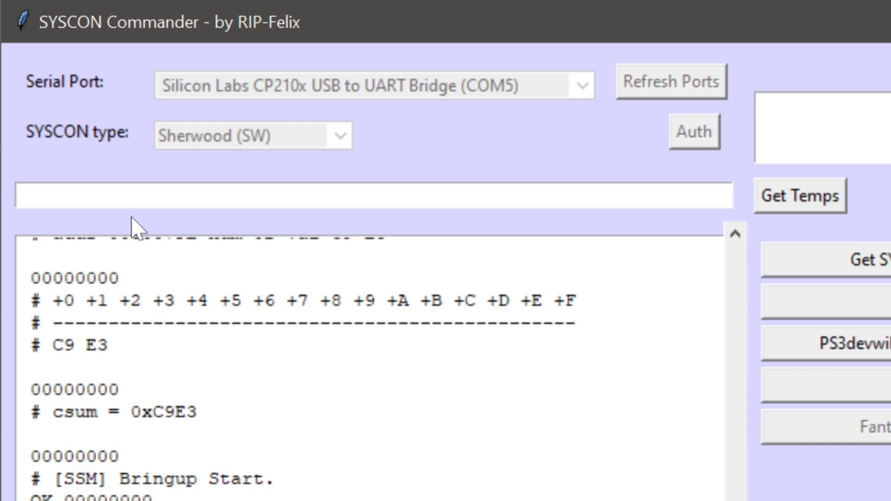
Step: Read EEPROM address 3111 with r 3111 01, which returns FF
{"action": "type", "text": "w 51 5F"}
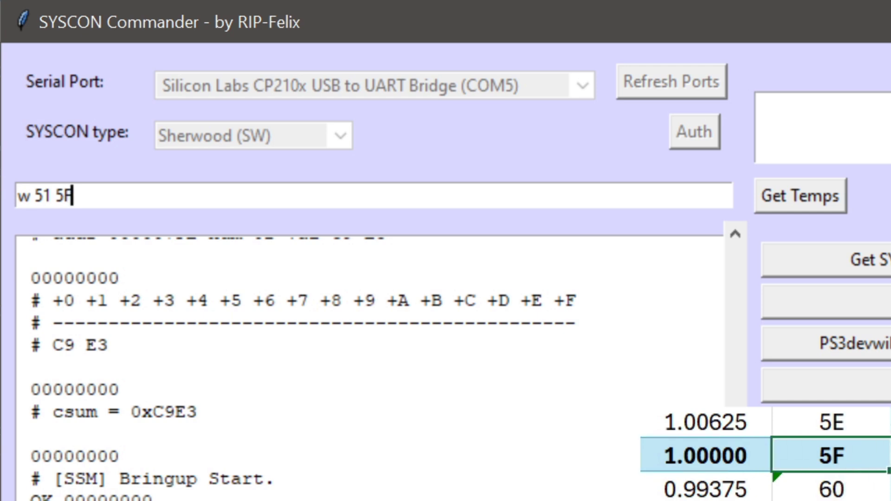
{"action": "type", "text": "r"}
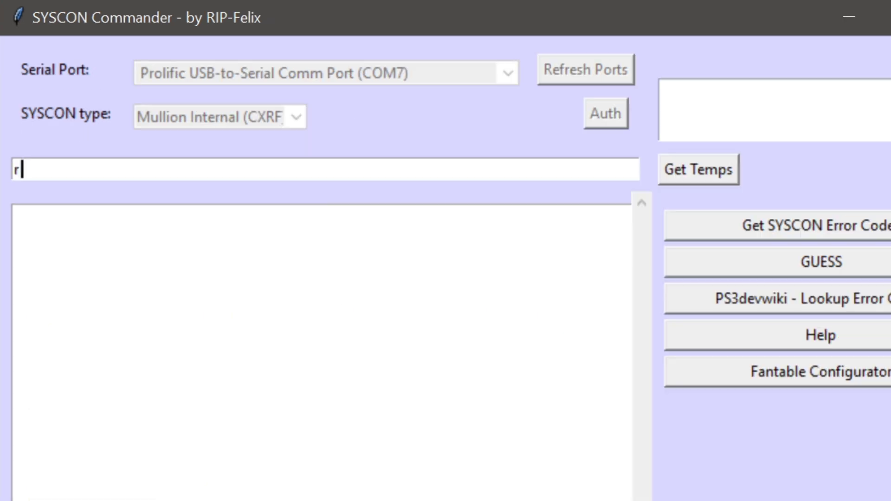
{"action": "type", "text": " 3111 01"}
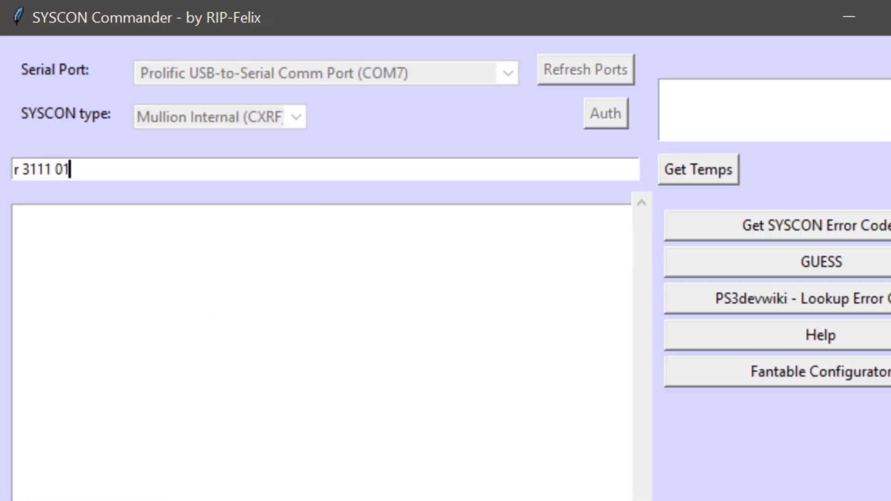
{"action": "key", "text": "Return"}
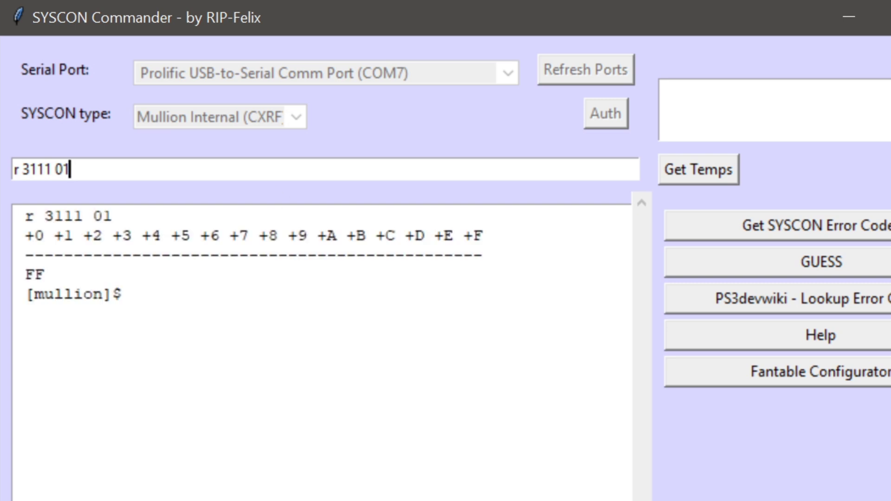
{"action": "left_click_drag", "start_coordinate": [54, 275], "coordinate": [25, 275]}
{"action": "left_click", "coordinate": [25, 313]}
Step: Edit the command into w 3111 23 and write VID value 23 to address 3111
{"action": "left_click", "coordinate": [89, 168]}
{"action": "key", "text": "Left"}
{"action": "key", "text": "Left"}
{"action": "type", "text": "23"}
{"action": "key", "text": "Delete"}
{"action": "key", "text": "Left"}
{"action": "key", "text": "Left"}
{"action": "key", "text": "Right"}
{"action": "key", "text": "Delete"}
{"action": "key", "text": "Left"}
{"action": "key", "text": "Left"}
{"action": "key", "text": "Home"}
{"action": "key", "text": "Delete"}
{"action": "key", "text": "Delete"}
{"action": "type", "text": "w"}
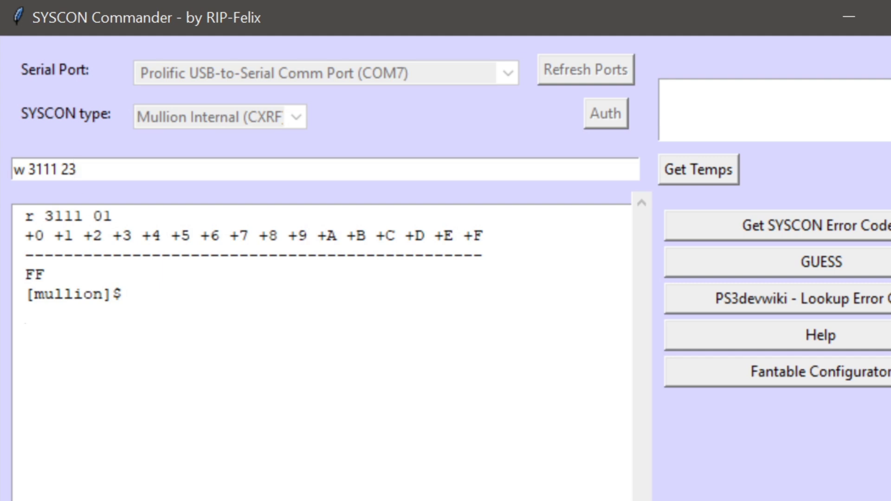
{"action": "key", "text": "Return"}
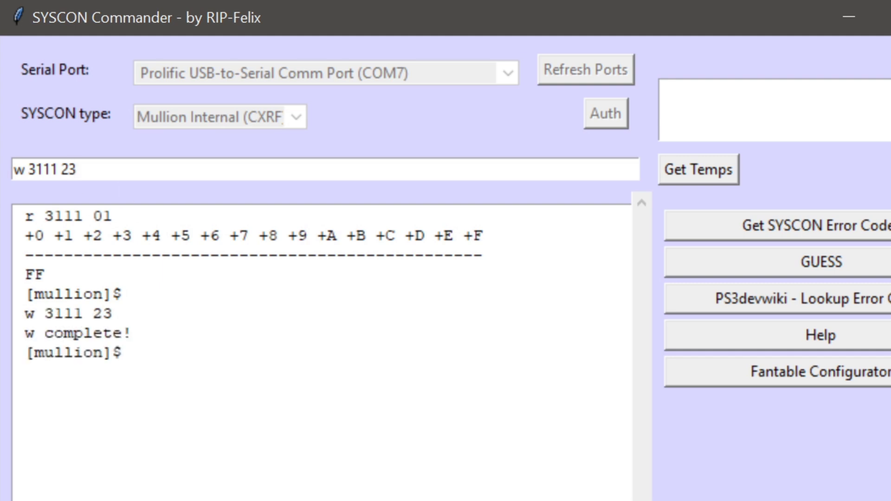
Step: Run eepcsum to check the checksum and enter the fix w 32fe 7c 40
{"action": "key", "text": "BackSpace"}
{"action": "key", "text": "BackSpace"}
{"action": "key", "text": "BackSpace"}
{"action": "key", "text": "BackSpace"}
{"action": "key", "text": "BackSpace"}
{"action": "key", "text": "BackSpace"}
{"action": "key", "text": "BackSpace"}
{"action": "key", "text": "BackSpace"}
{"action": "key", "text": "BackSpace"}
{"action": "type", "text": "e"}
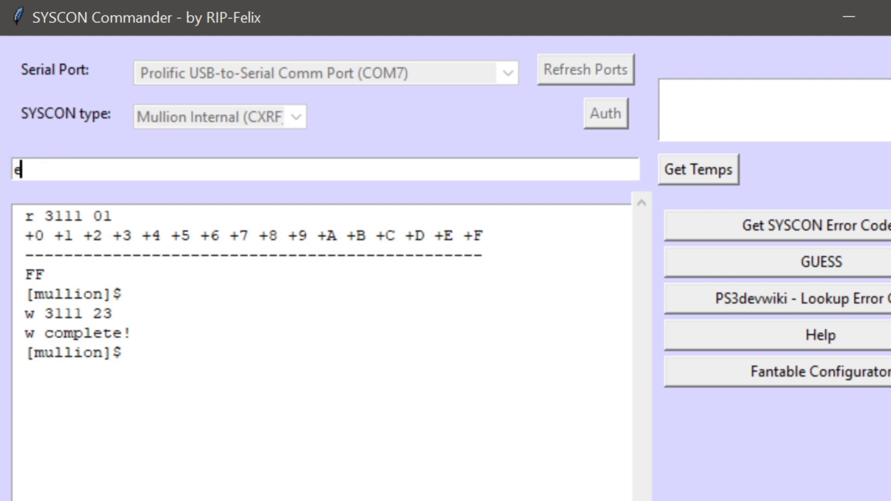
{"action": "type", "text": "epcsum"}
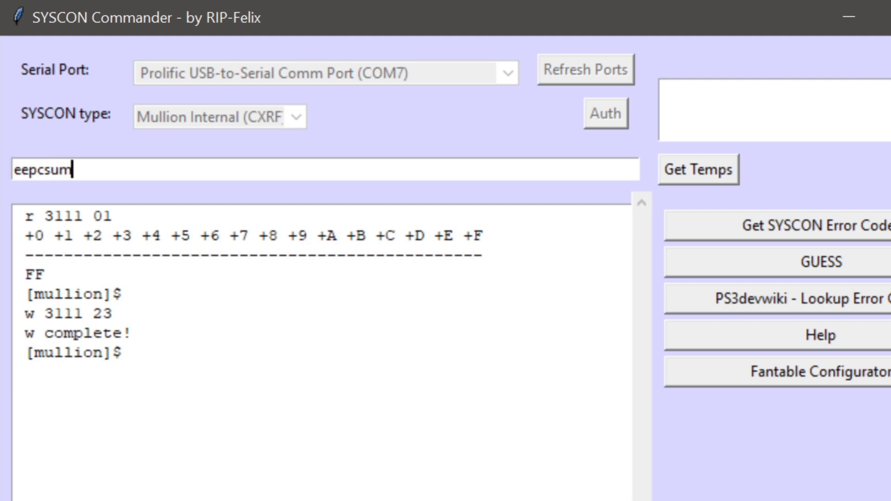
{"action": "key", "text": "Return"}
{"action": "key", "text": "BackSpace"}
{"action": "key", "text": "BackSpace"}
{"action": "key", "text": "BackSpace"}
{"action": "key", "text": "BackSpace"}
{"action": "key", "text": "BackSpace"}
{"action": "key", "text": "BackSpace"}
{"action": "key", "text": "BackSpace"}
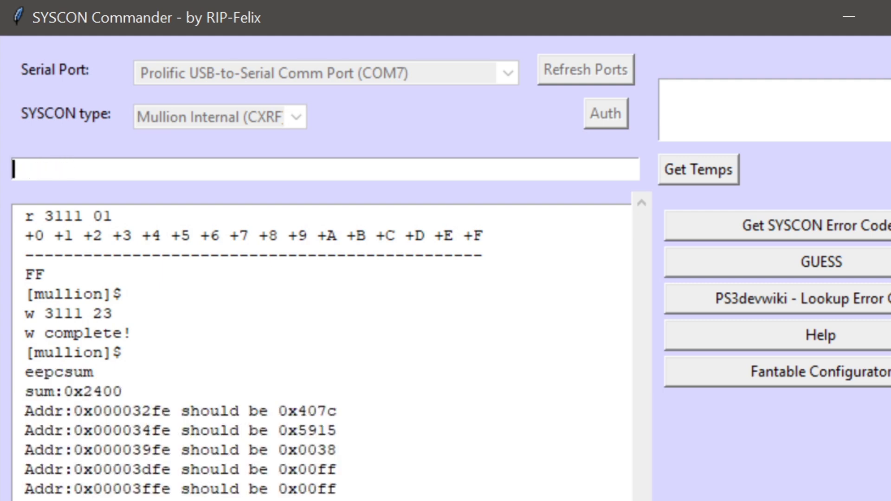
{"action": "type", "text": "w 32fe"}
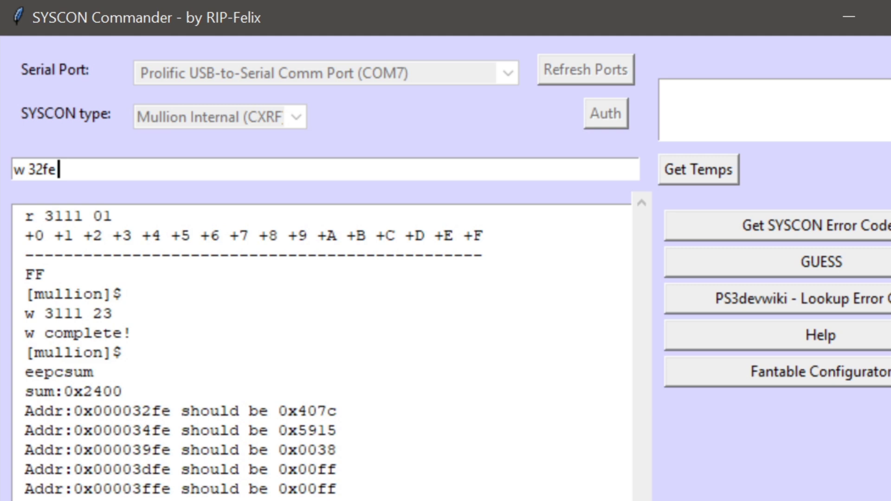
{"action": "type", "text": " 7c 40"}
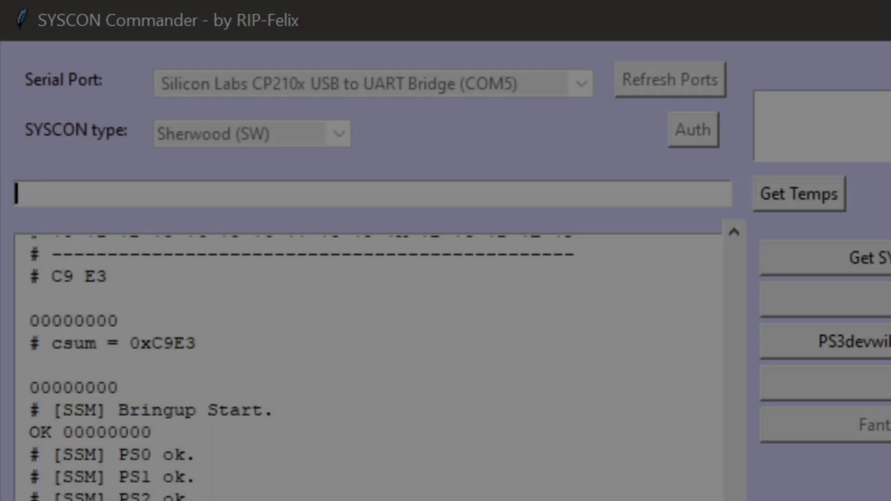
Step: Run eepcsum to get the new checksum 0x8CE3 and append E3 8C to the w 7fe command
{"action": "type", "text": "e"}
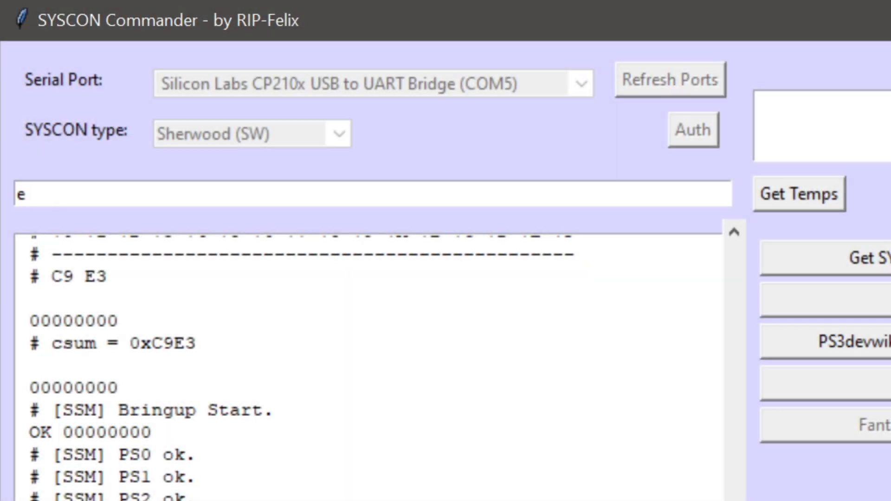
{"action": "type", "text": "epcsum"}
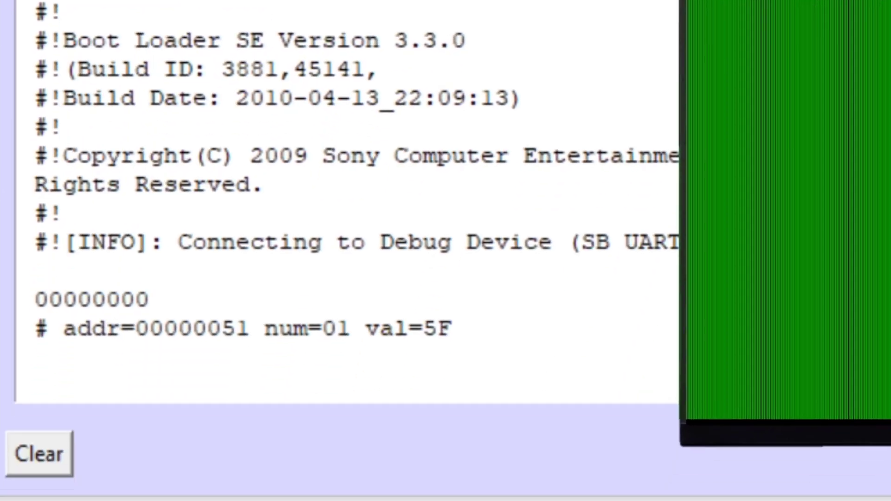
{"action": "key", "text": "Return"}
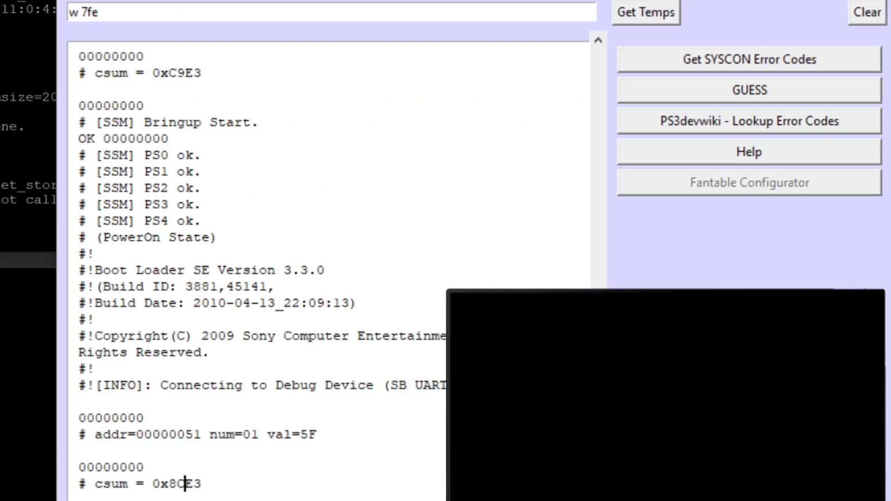
{"action": "left_click_drag", "start_coordinate": [185, 483], "coordinate": [169, 484]}
{"action": "left_click", "coordinate": [101, 12]}
{"action": "type", "text": "E3 8C"}
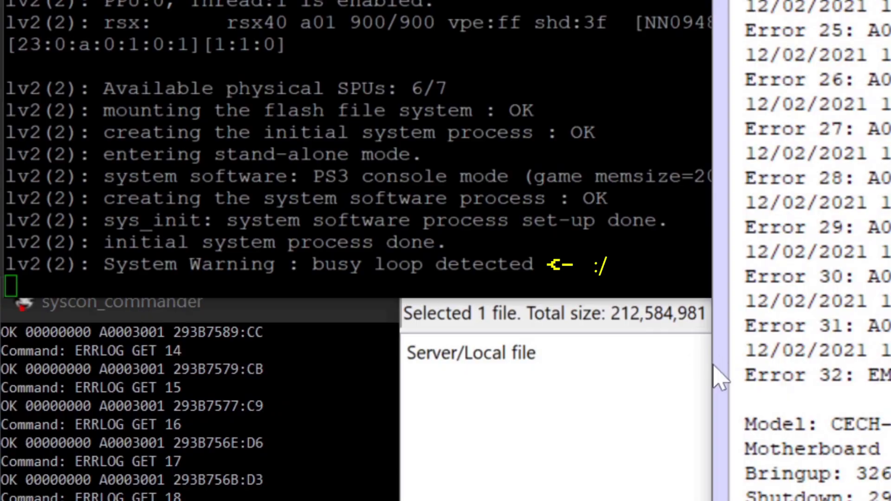
{"action": "left_click_drag", "start_coordinate": [541, 334], "coordinate": [398, 334]}
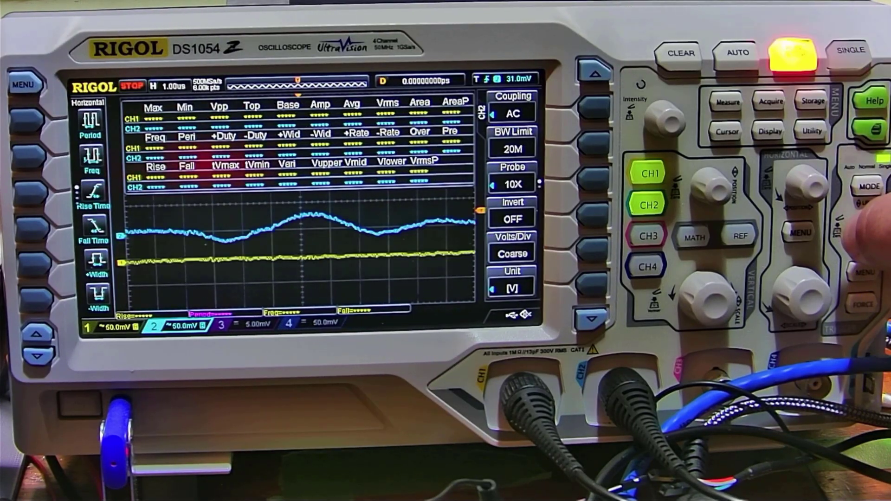
{"action": "left_click_drag", "start_coordinate": [525, 165], "coordinate": [426, 165]}
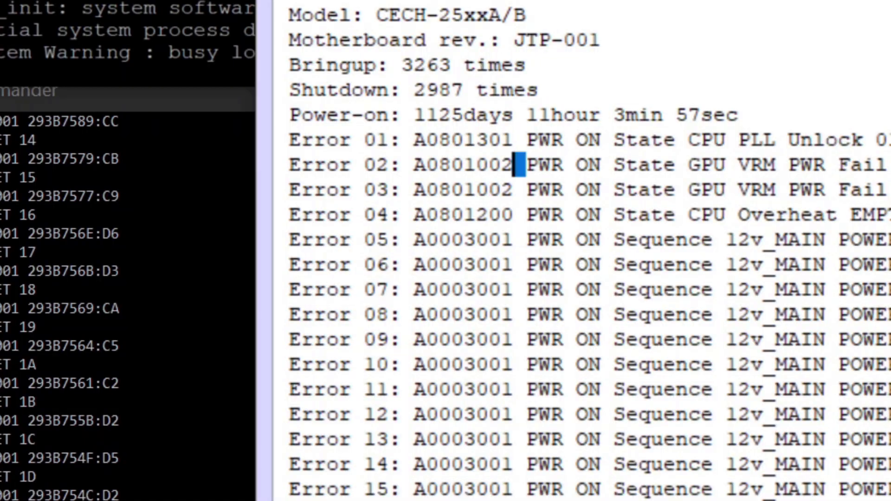
{"action": "left_click", "coordinate": [411, 165]}
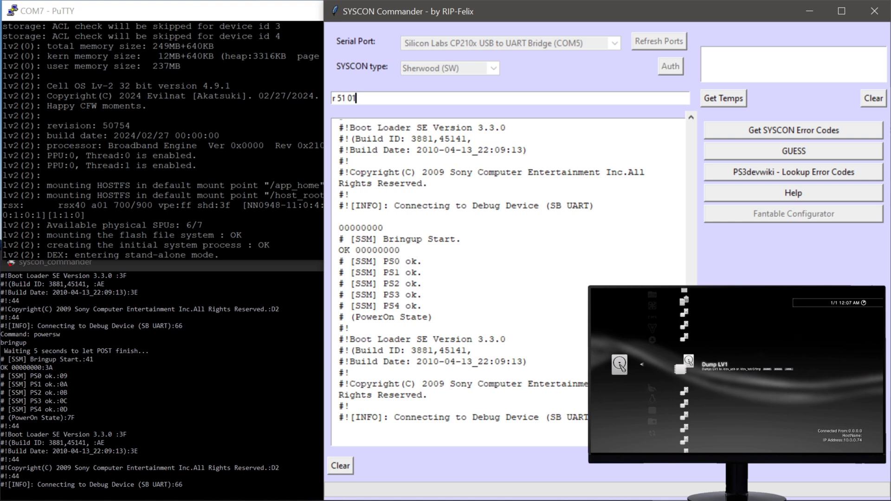
Step: Run r 51 01 to read back address 51, which returns FF
{"action": "key", "text": "Return"}
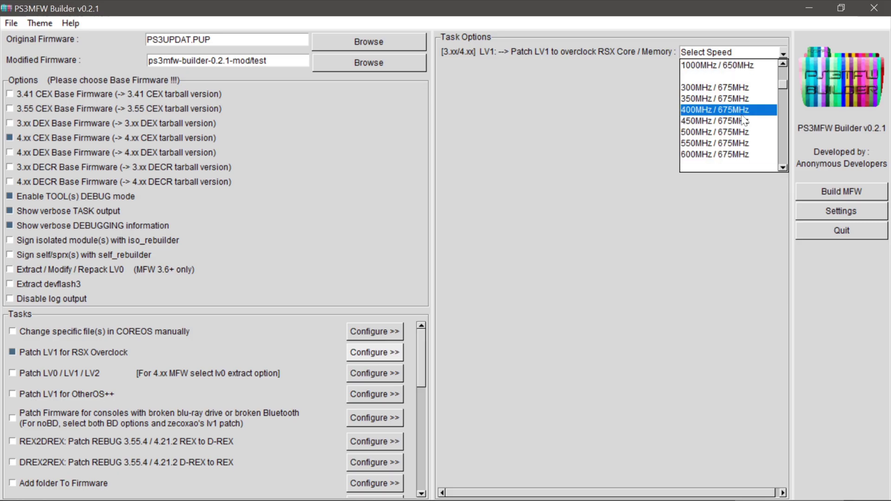
Step: Scroll the results down to reach the r/PS3 'Should I get a PS3 or Xbox 360?' thread
{"action": "scroll", "coordinate": [744, 122], "scroll_direction": "down", "scroll_amount": 5}
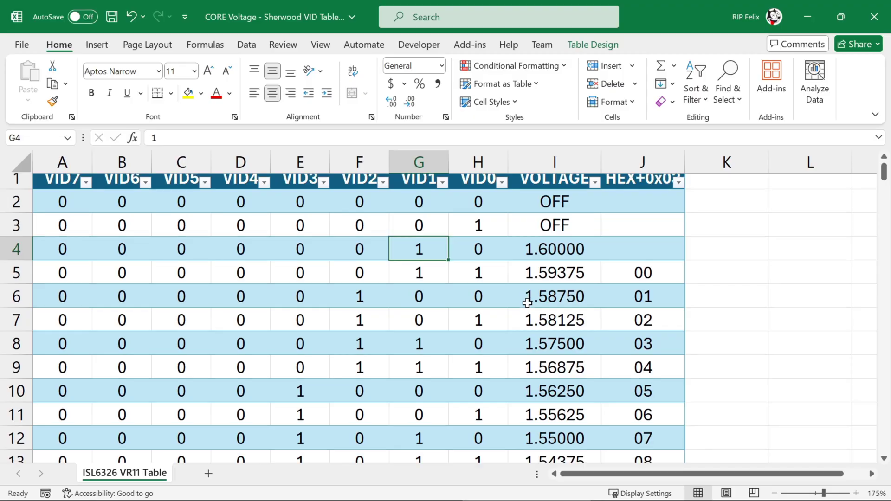
{"action": "scroll", "coordinate": [496, 351], "scroll_direction": "down", "scroll_amount": 3}
{"action": "scroll", "coordinate": [497, 352], "scroll_direction": "down", "scroll_amount": 8}
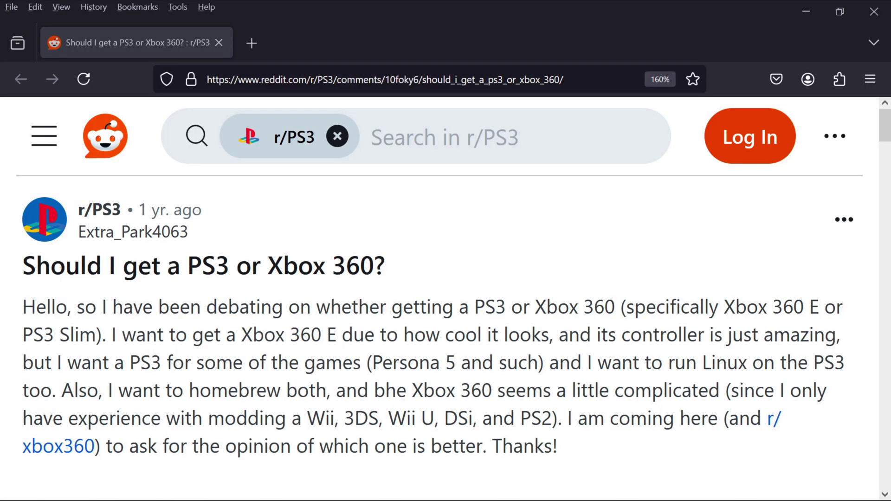
Step: Scroll past the post body to the comments, where the top comment advises buying both consoles
{"action": "scroll", "coordinate": [559, 380], "scroll_direction": "down", "scroll_amount": 10}
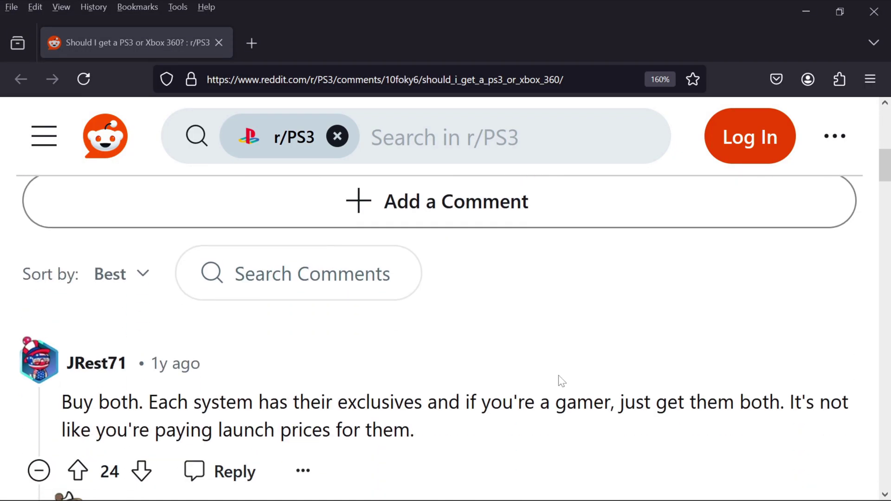